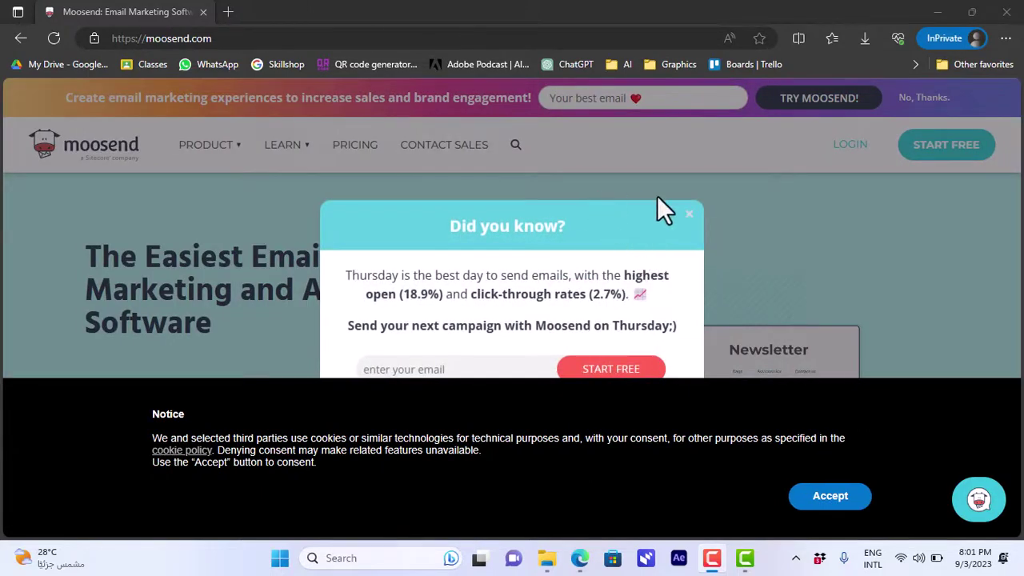
# Step: Close the 'Did you know?' pop-up and open the free account registration page, scrolling its form
pyautogui.click(688, 214)
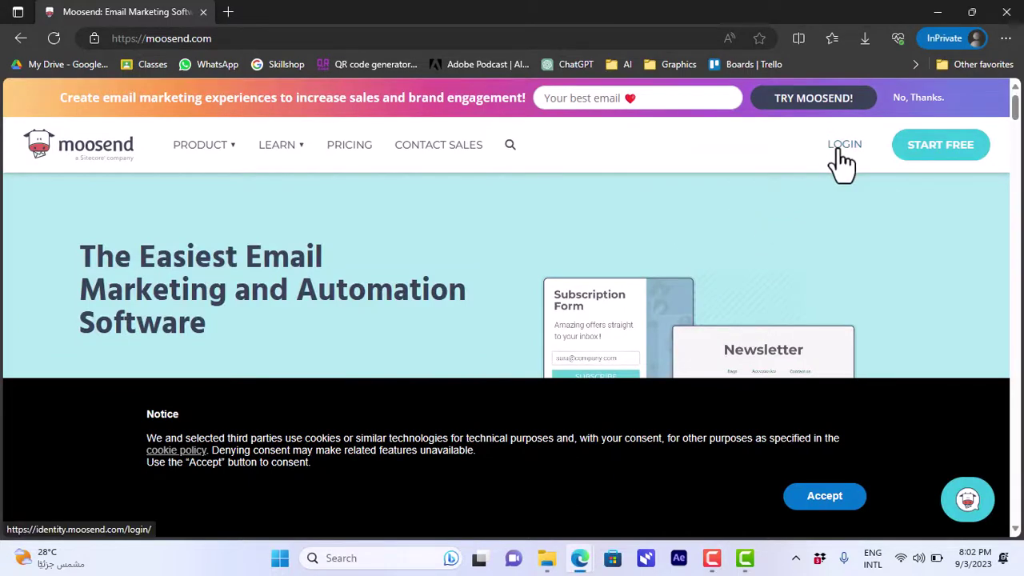
pyautogui.click(948, 150)
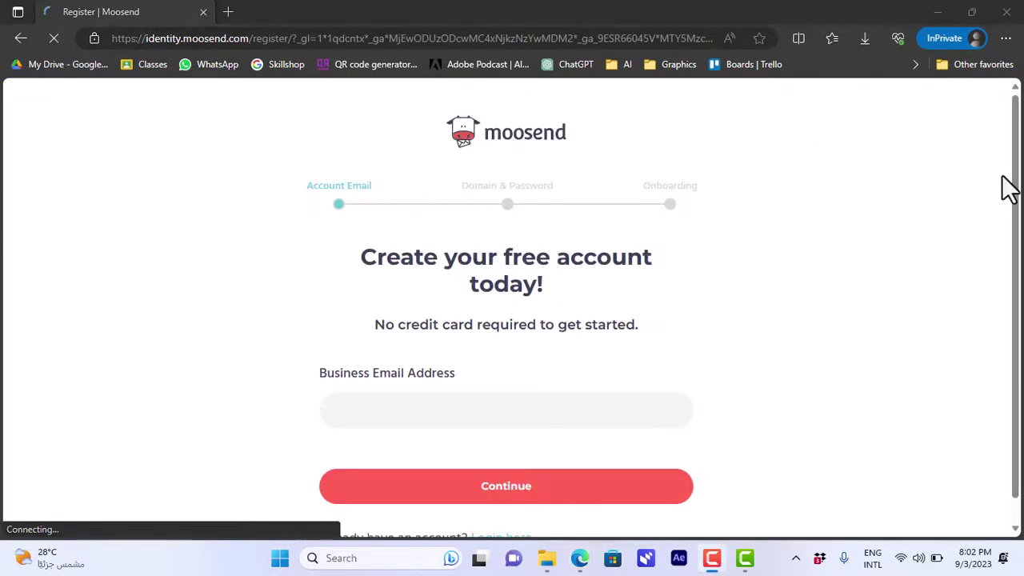
pyautogui.moveTo(1015, 189)
pyautogui.mouseDown()
pyautogui.moveTo(1016, 254)
pyautogui.moveTo(1016, 182)
pyautogui.mouseUp()
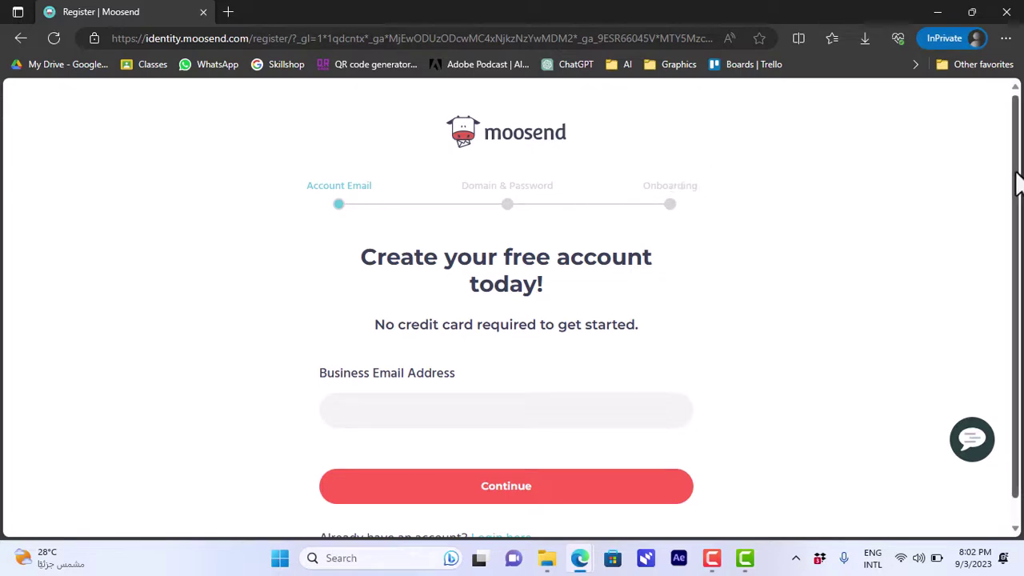
pyautogui.moveTo(1017, 183)
pyautogui.mouseDown()
pyautogui.moveTo(1017, 212)
pyautogui.moveTo(1020, 164)
pyautogui.mouseUp()
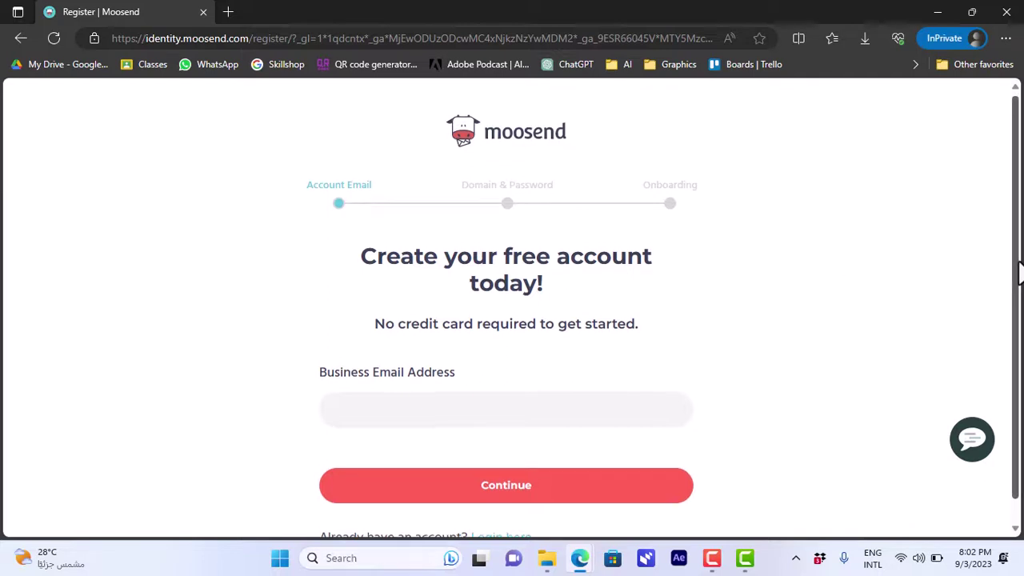
pyautogui.moveTo(1016, 262); pyautogui.dragTo(1014, 272)
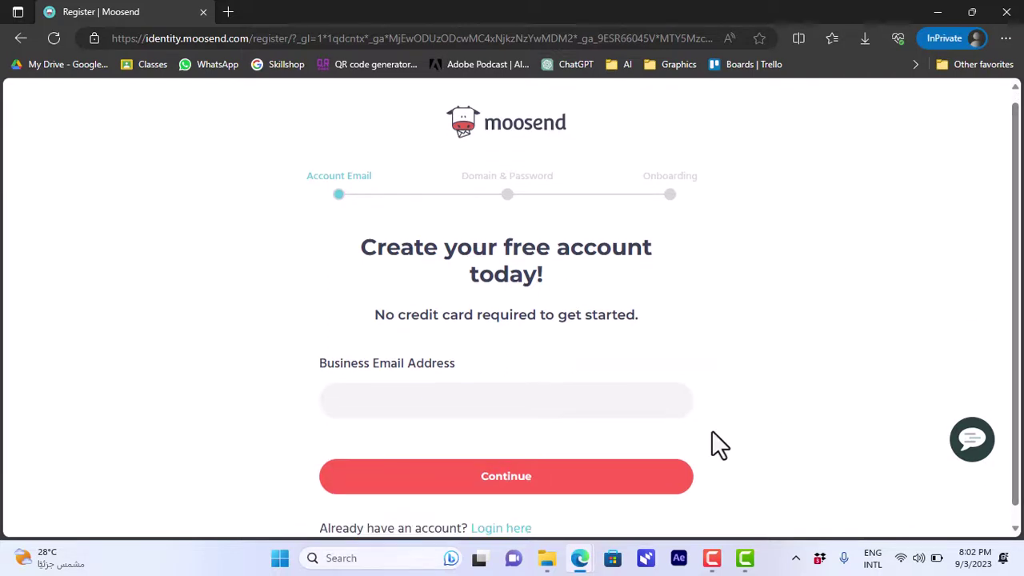
# Step: Switch to the logged-in dashboard window and step the Welcome guide through steps 2, 3 and 4
pyautogui.moveTo(579, 557)
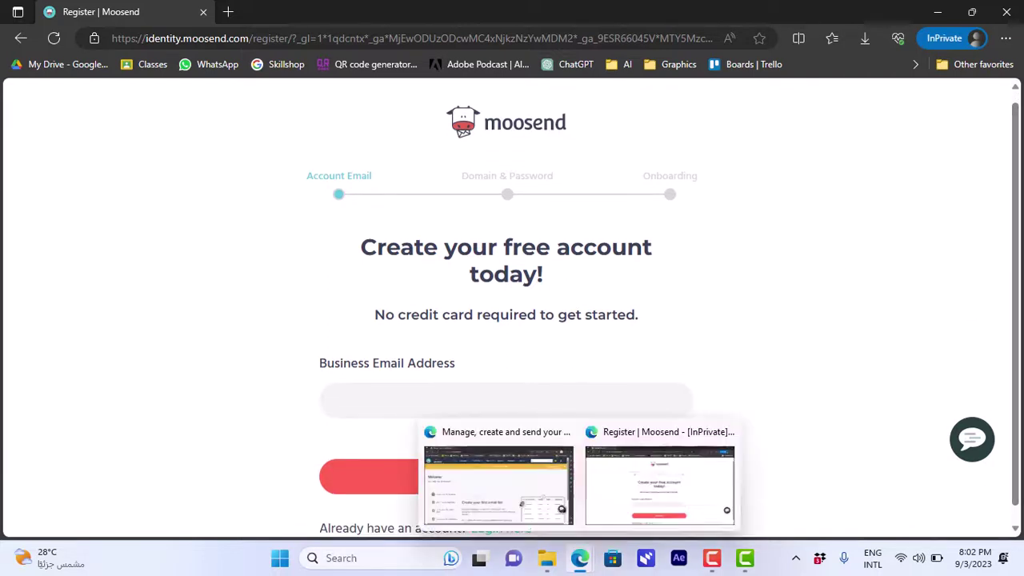
pyautogui.click(533, 489)
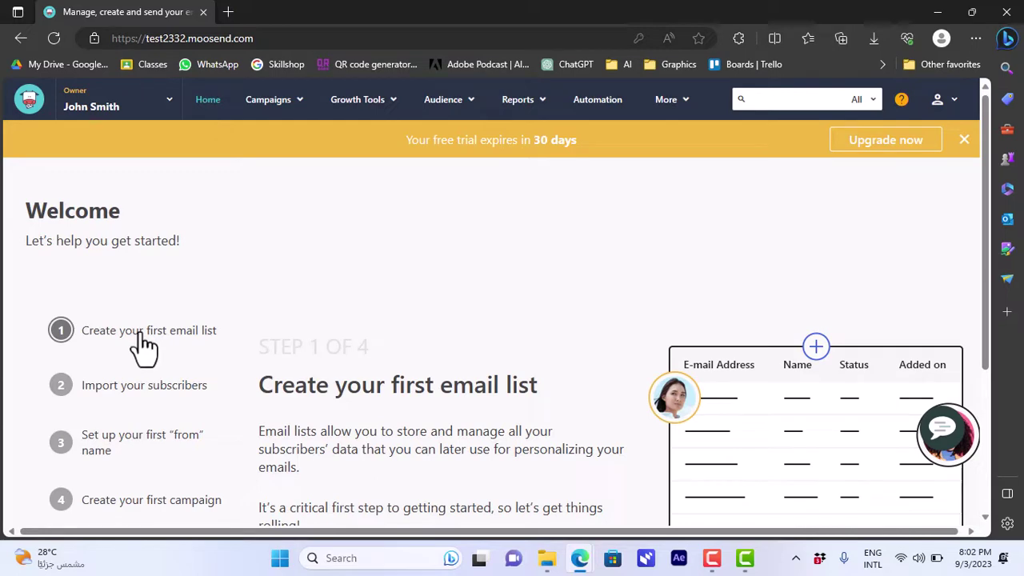
pyautogui.click(134, 398)
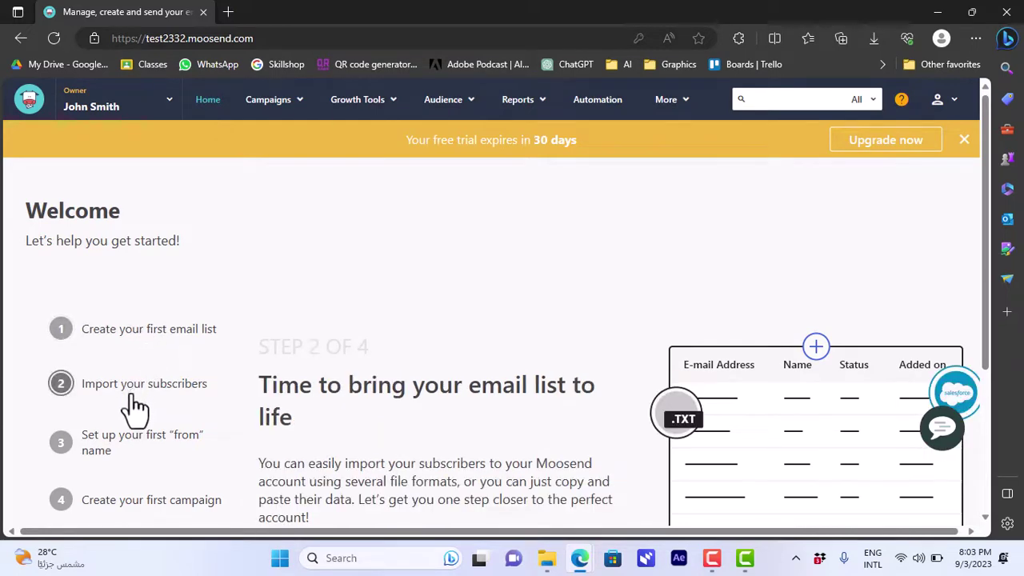
pyautogui.click(124, 449)
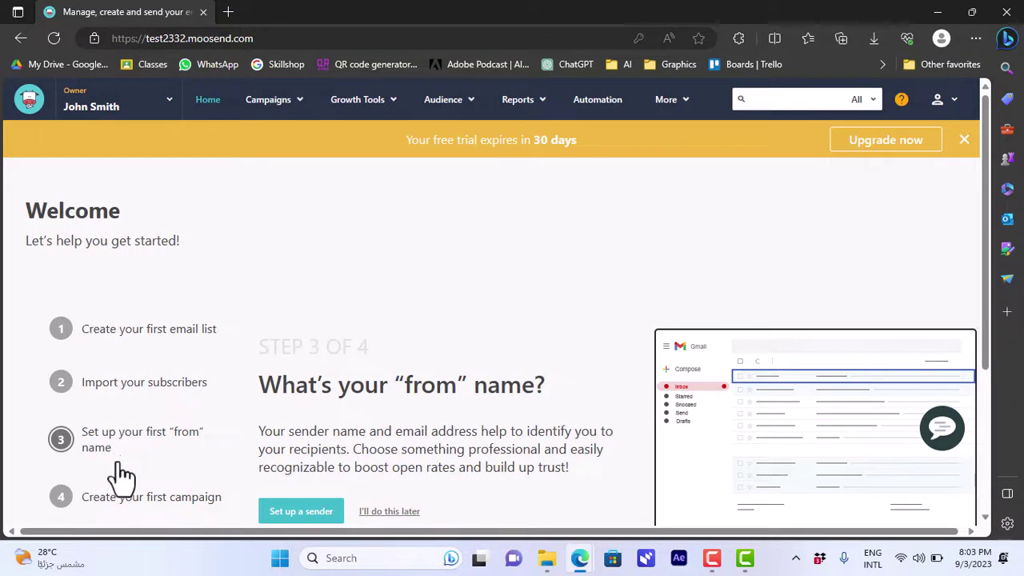
pyautogui.click(118, 501)
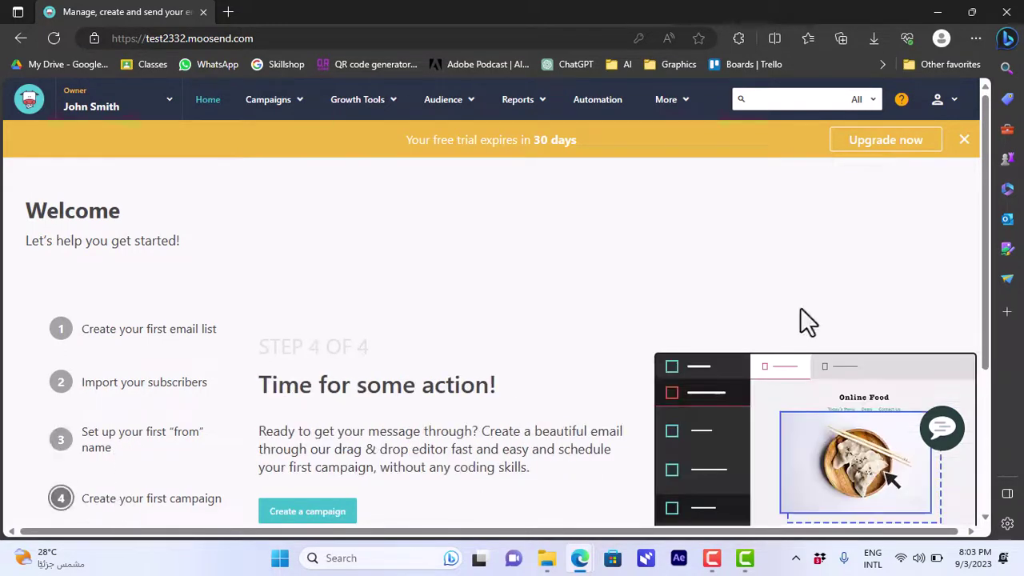
pyautogui.scroll(-1, 990, 324)
pyautogui.moveTo(981, 306); pyautogui.dragTo(970, 225)
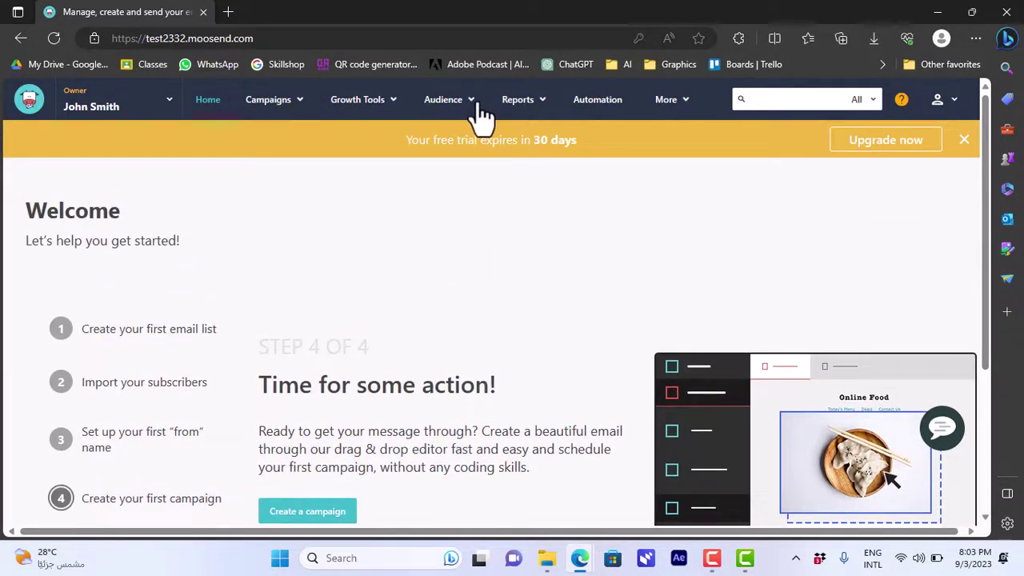
# Step: Browse the Campaigns and Growth Tools menus and open the Subscription Forms page
pyautogui.click(304, 111)
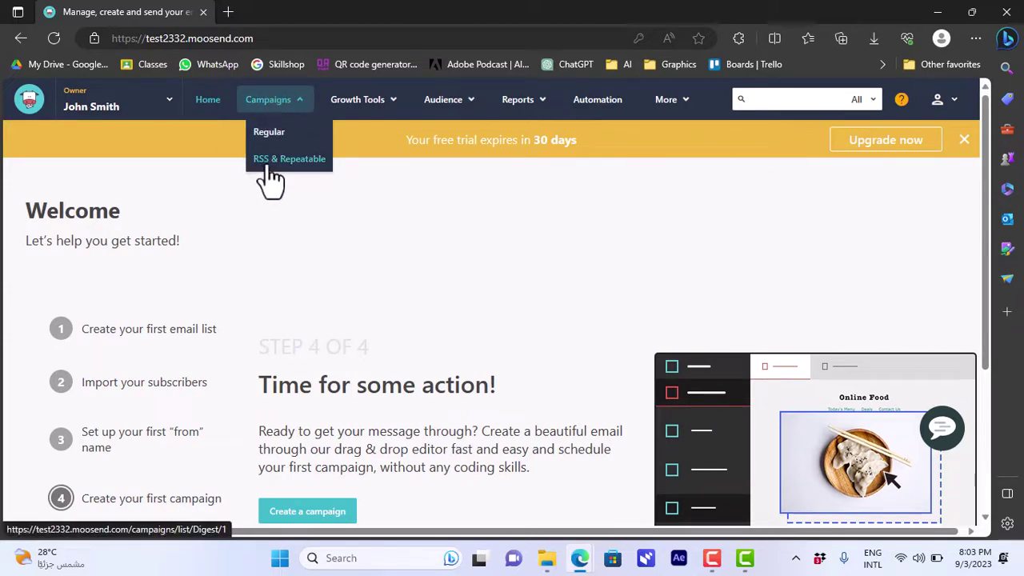
pyautogui.click(394, 103)
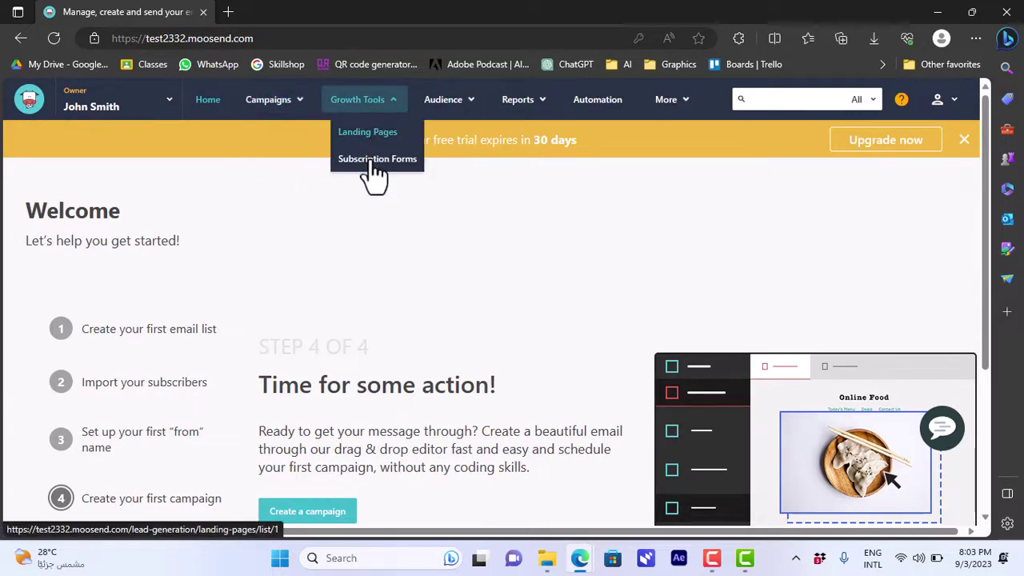
pyautogui.click(372, 162)
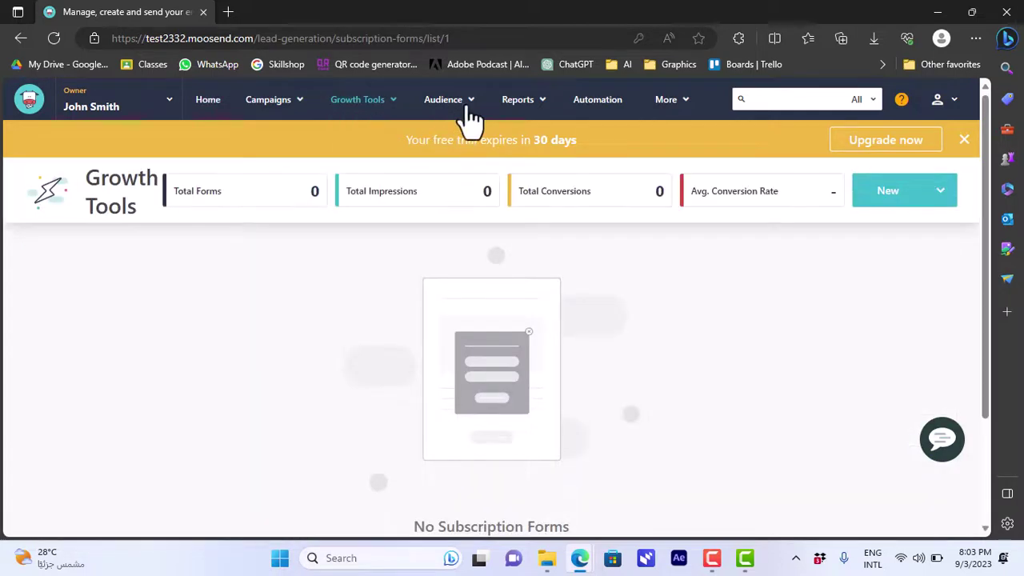
# Step: Go to Audience > Email lists and scroll through the table with its single list
pyautogui.click(472, 102)
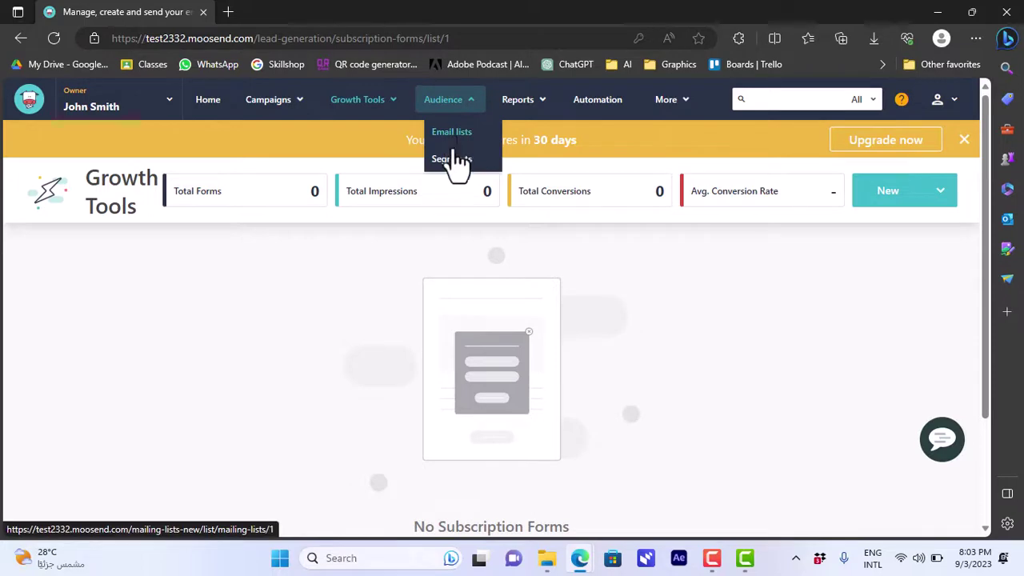
pyautogui.click(458, 136)
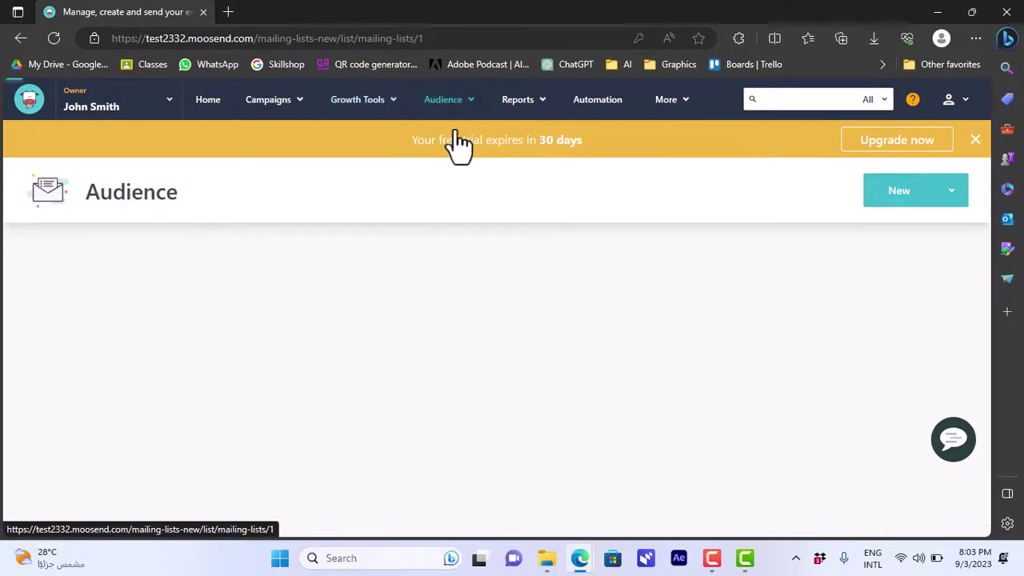
pyautogui.scroll(-1, 978, 208)
pyautogui.scroll(1, 980, 196)
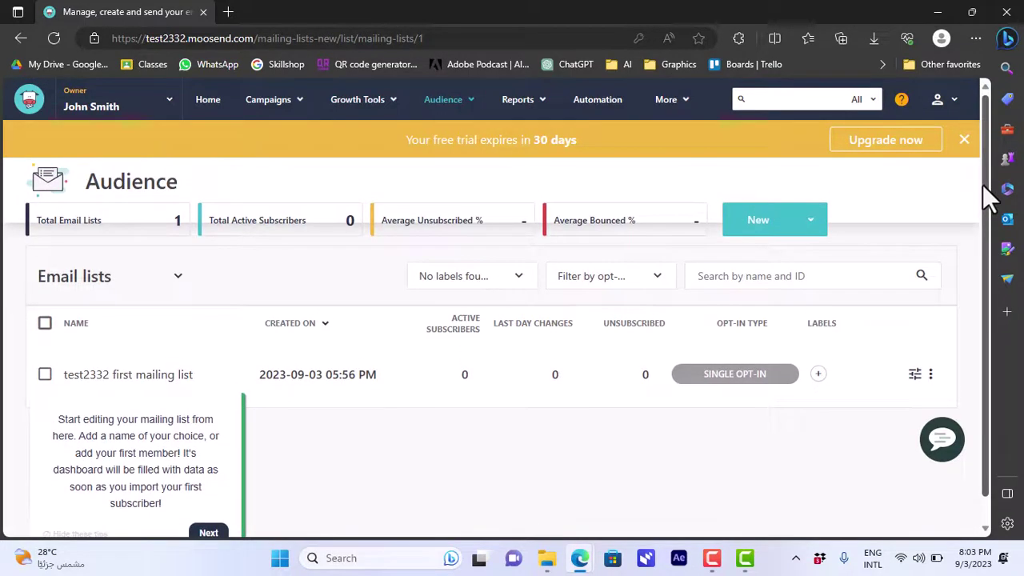
pyautogui.scroll(-1, 990, 196)
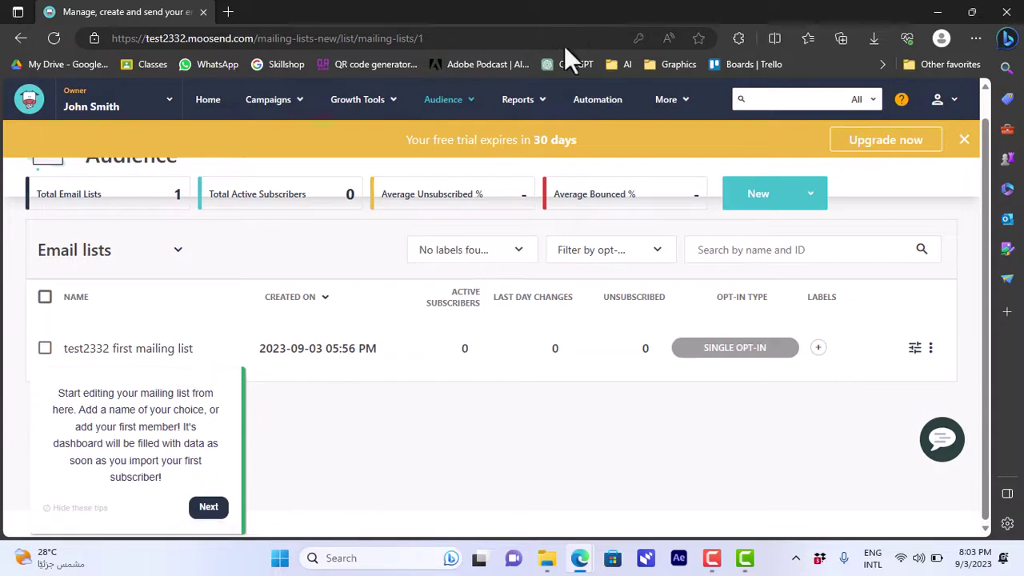
pyautogui.moveTo(541, 114)
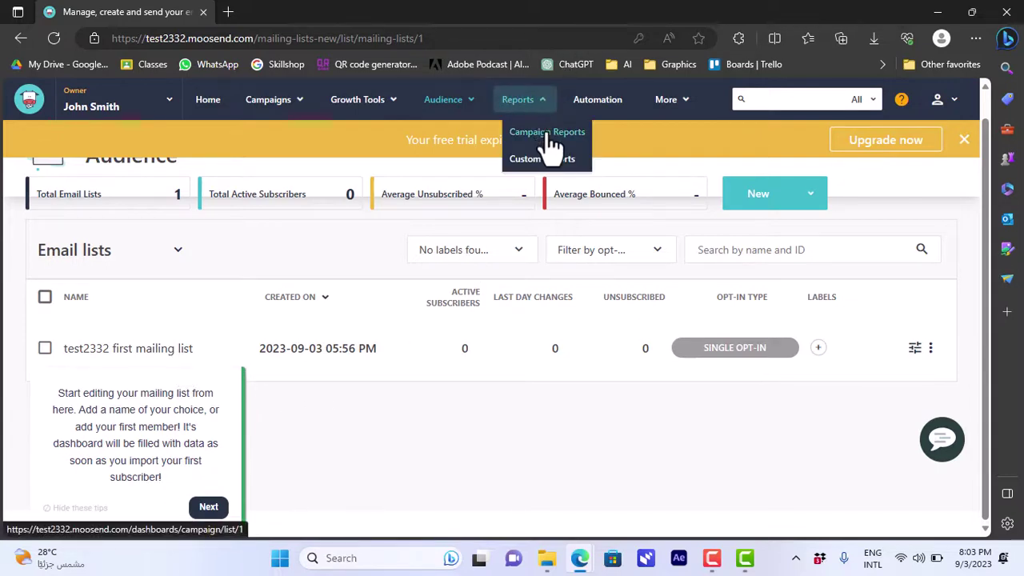
pyautogui.click(547, 133)
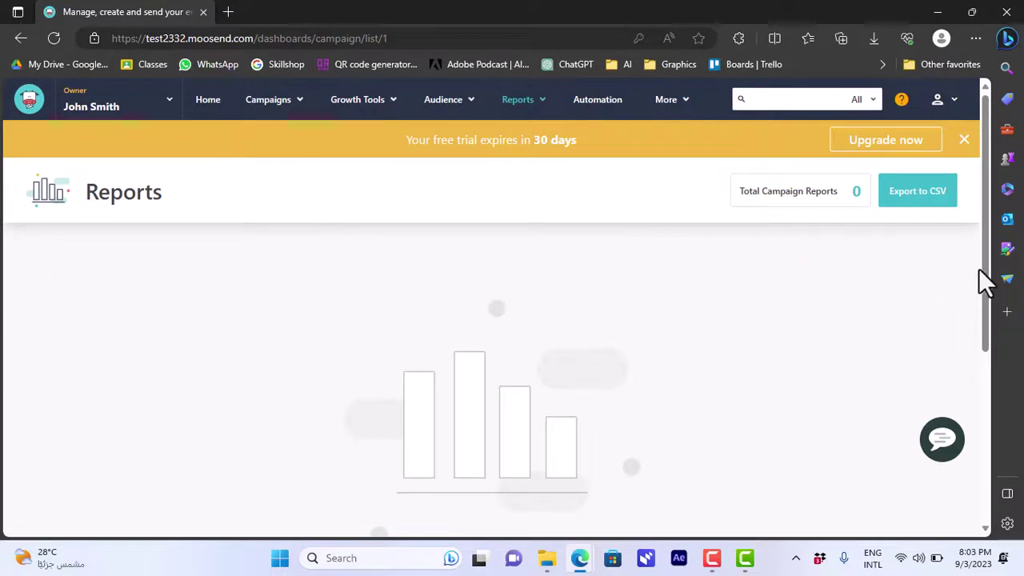
pyautogui.moveTo(979, 272)
pyautogui.mouseDown()
pyautogui.moveTo(980, 390)
pyautogui.moveTo(989, 263)
pyautogui.mouseUp()
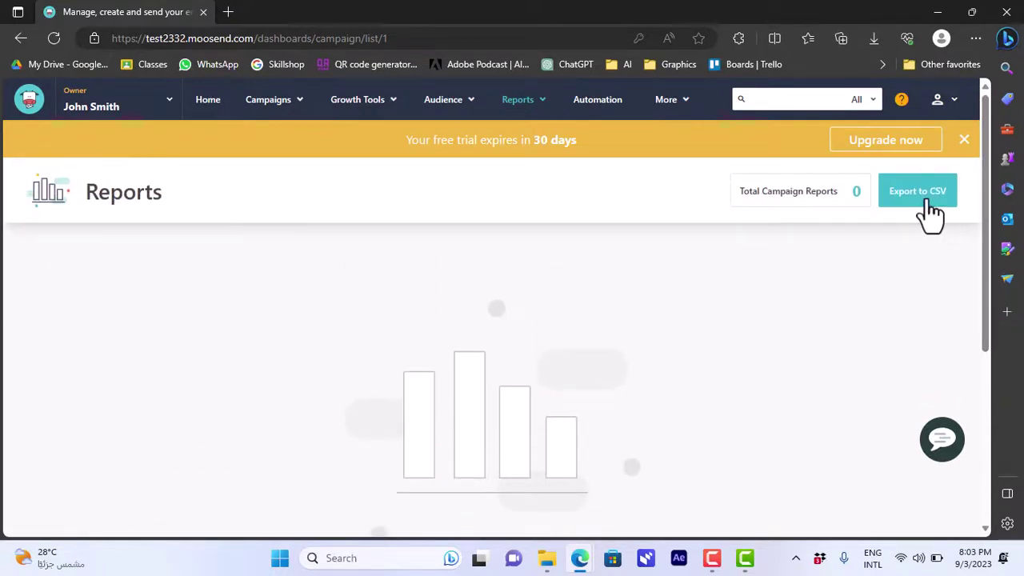
pyautogui.click(542, 112)
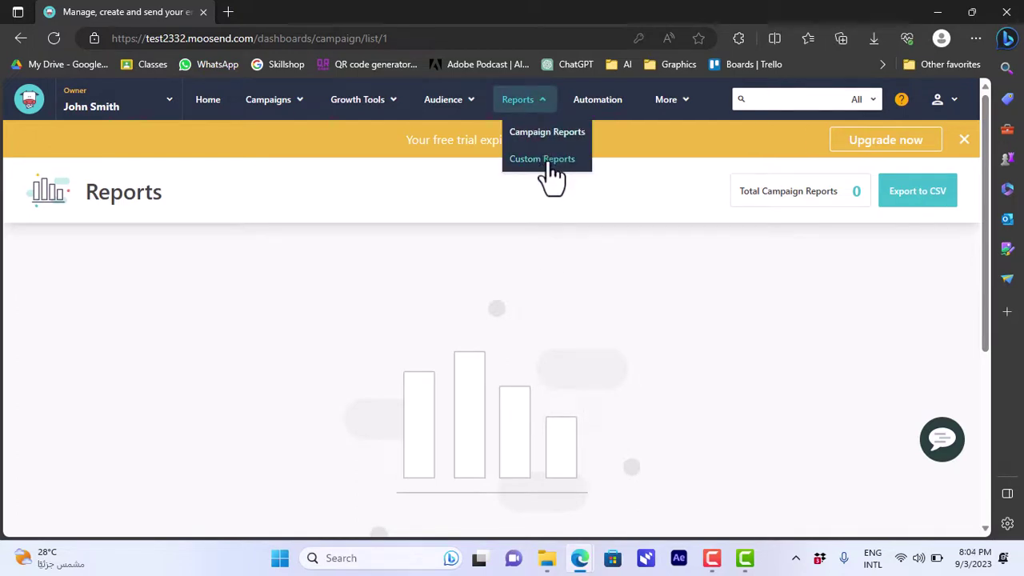
pyautogui.click(684, 116)
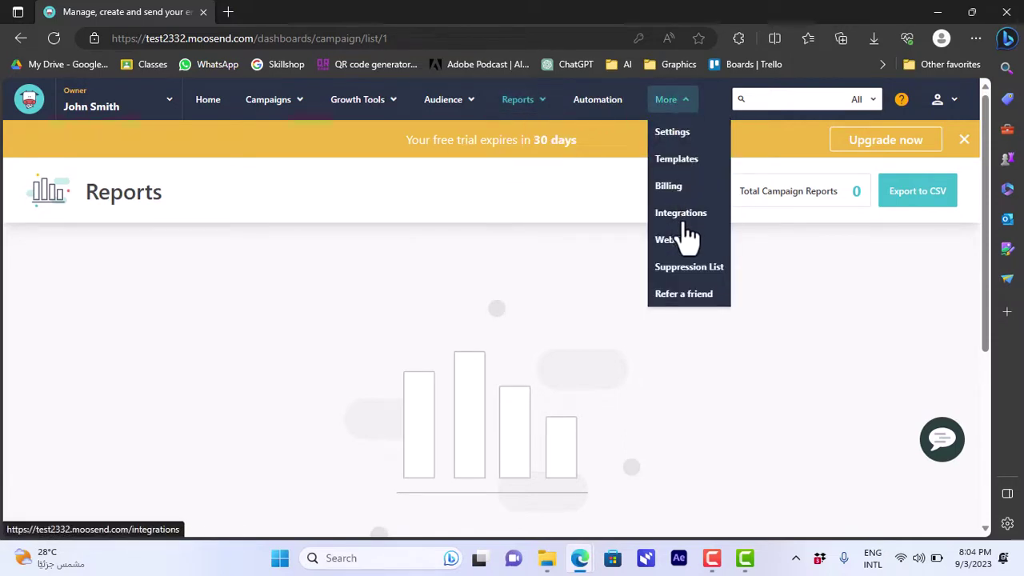
pyautogui.click(549, 285)
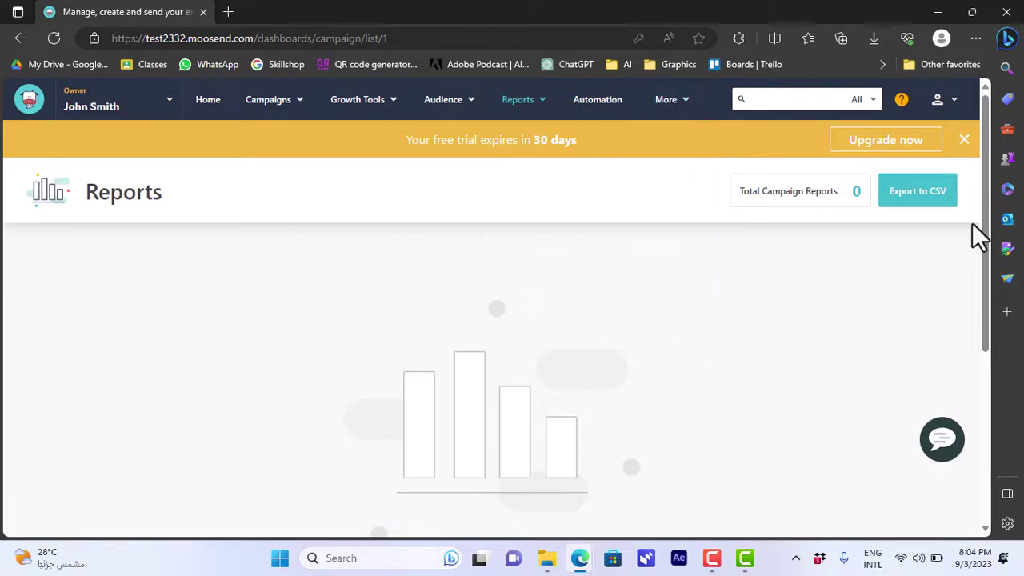
pyautogui.scroll(-2, 982, 240)
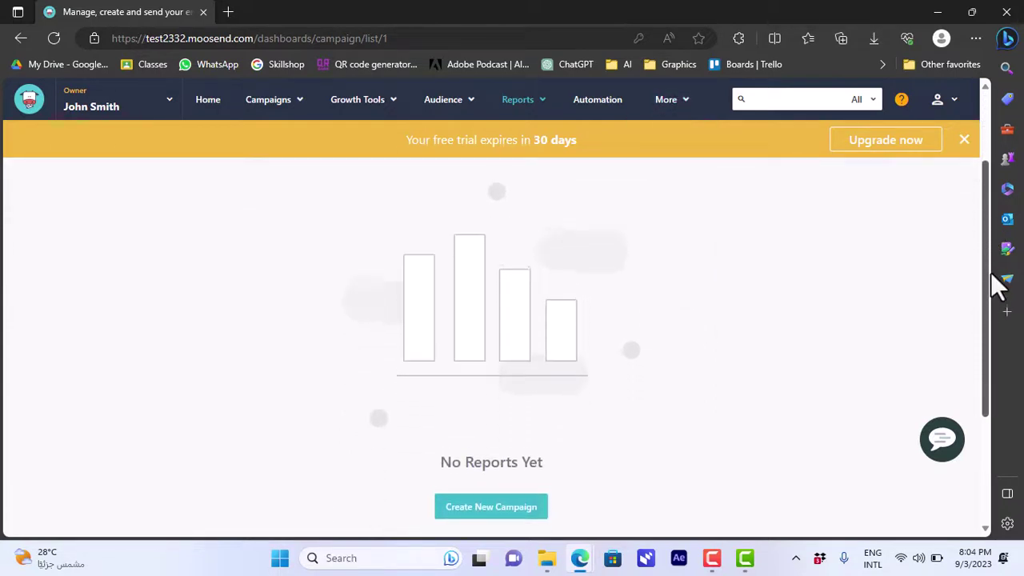
pyautogui.scroll(2, 992, 274)
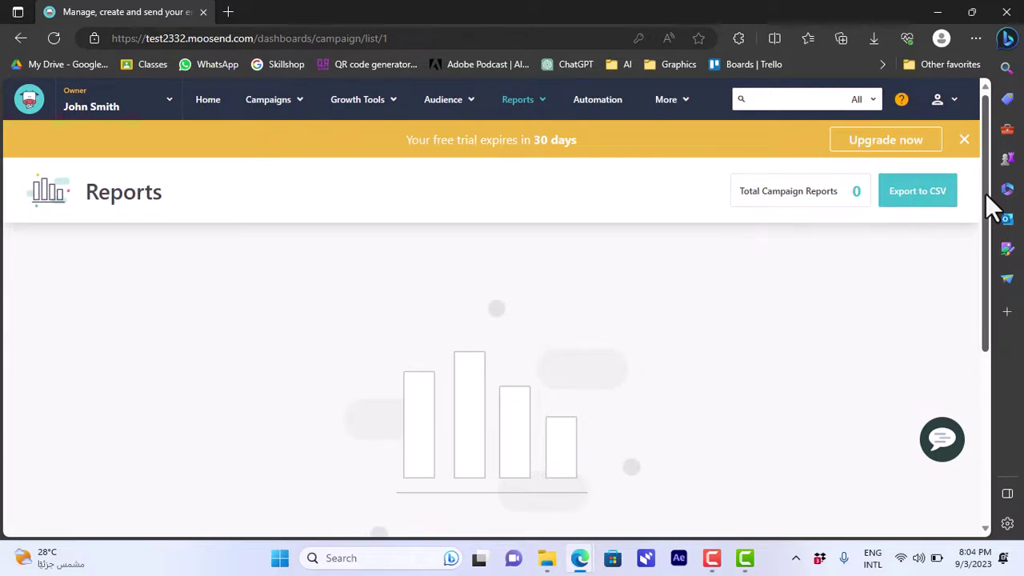
pyautogui.click(474, 109)
pyautogui.click(454, 137)
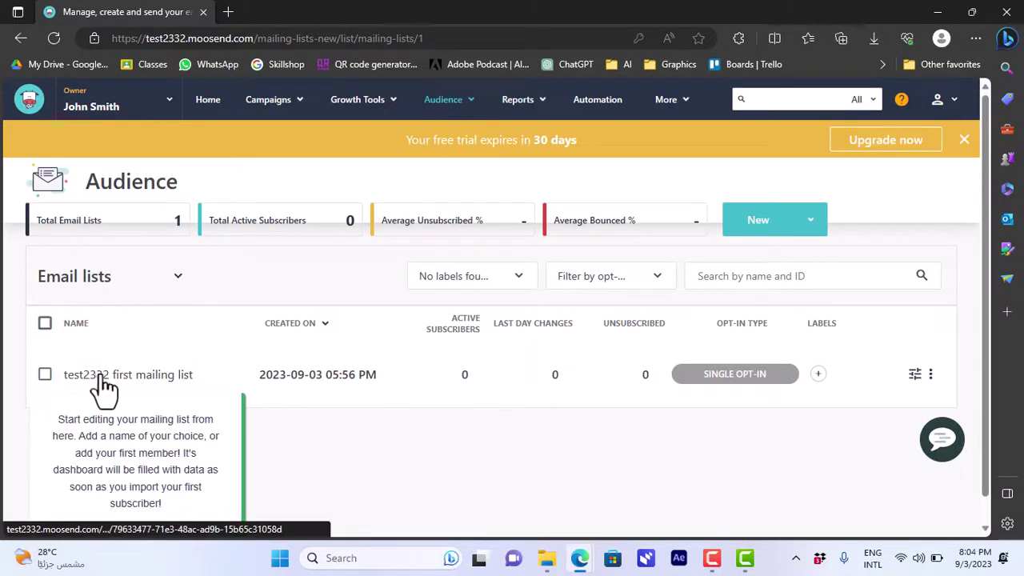
# Step: Skip the onboarding tip and view all members of 'test2332 first mailing list'
pyautogui.click(212, 534)
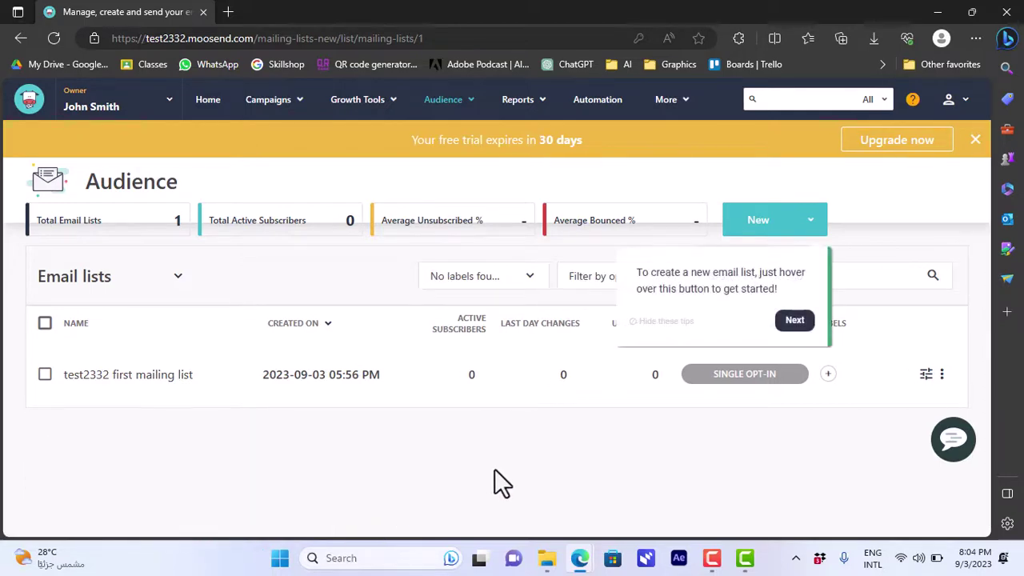
pyautogui.click(185, 375)
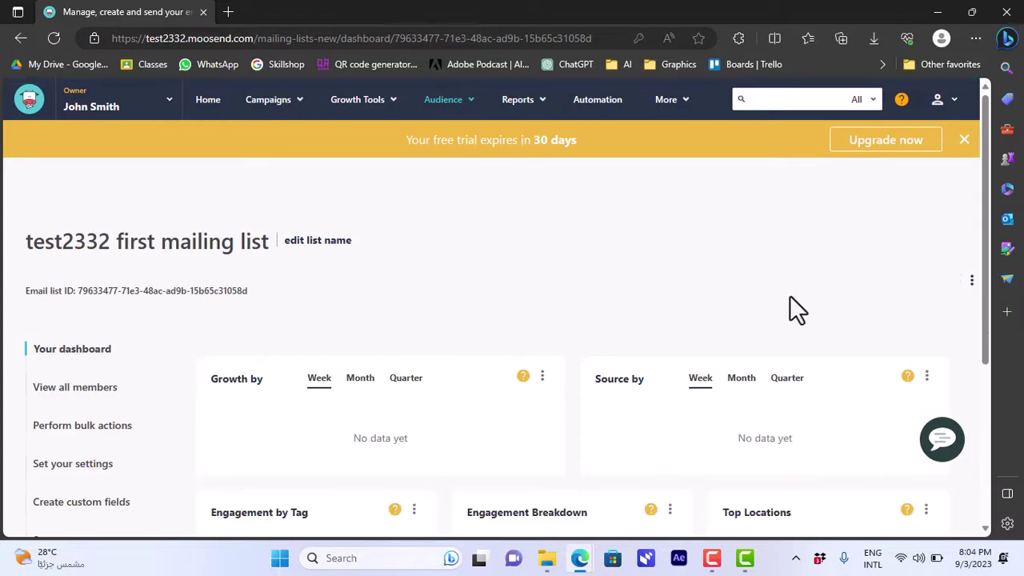
pyautogui.moveTo(986, 258); pyautogui.dragTo(989, 349)
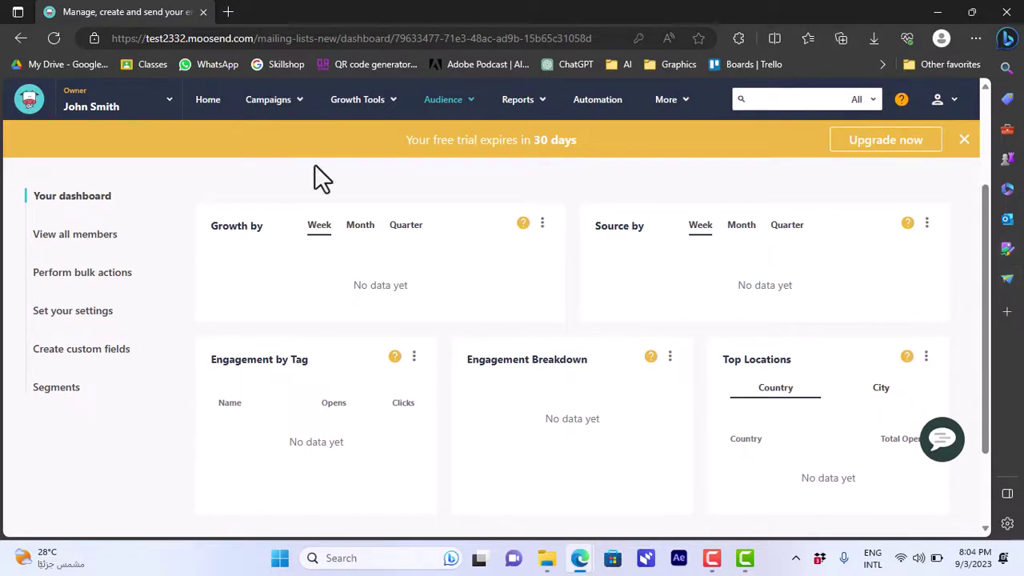
pyautogui.click(61, 236)
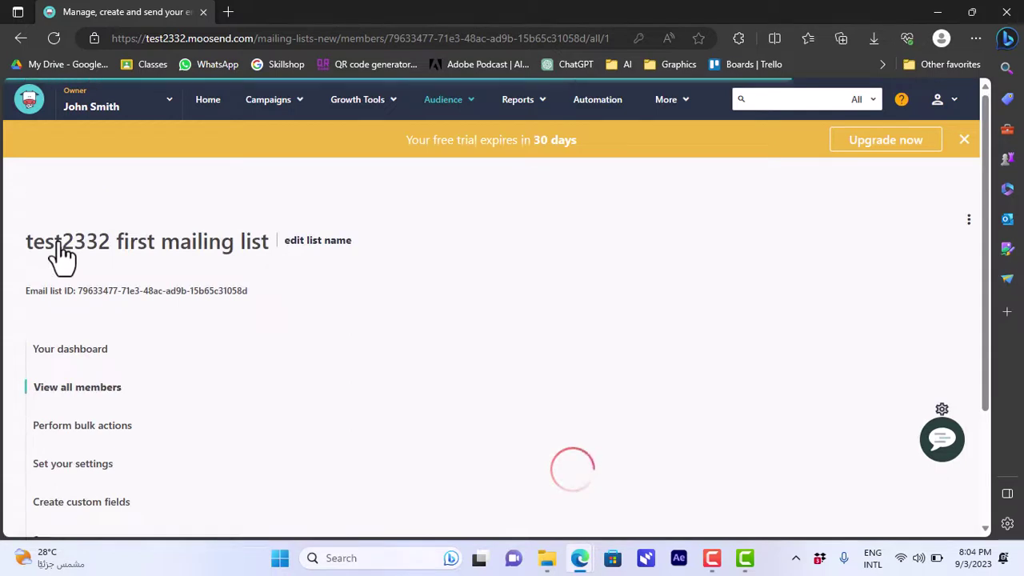
pyautogui.scroll(-3, 455, 349)
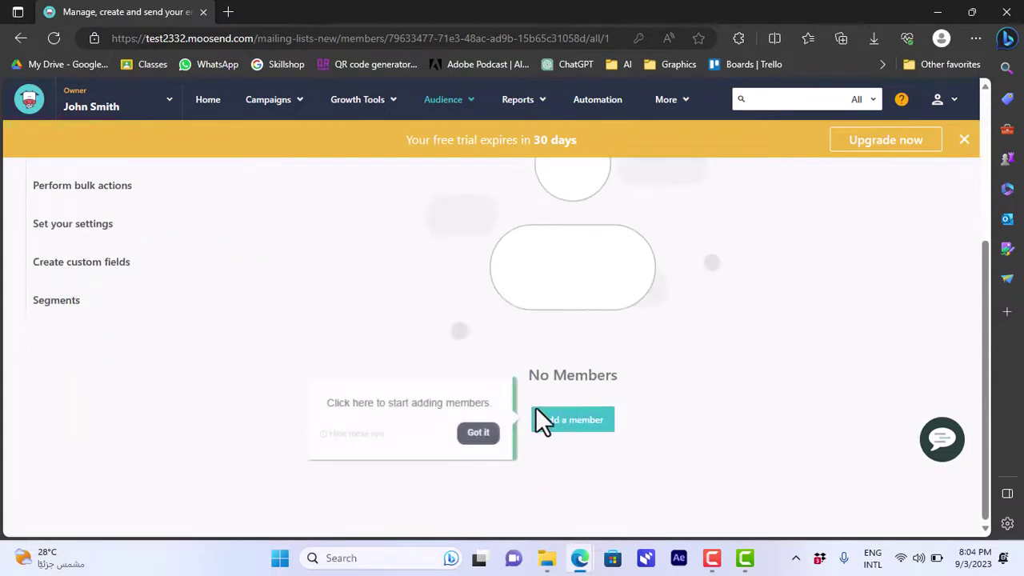
# Step: Open the empty Add a member form and scroll through its fields
pyautogui.click(578, 428)
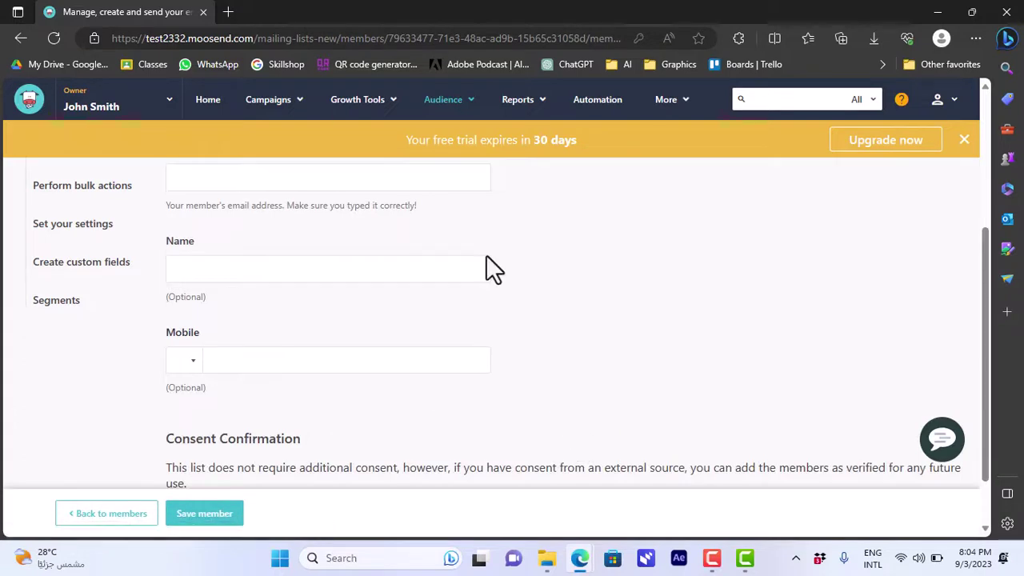
pyautogui.scroll(3, 576, 336)
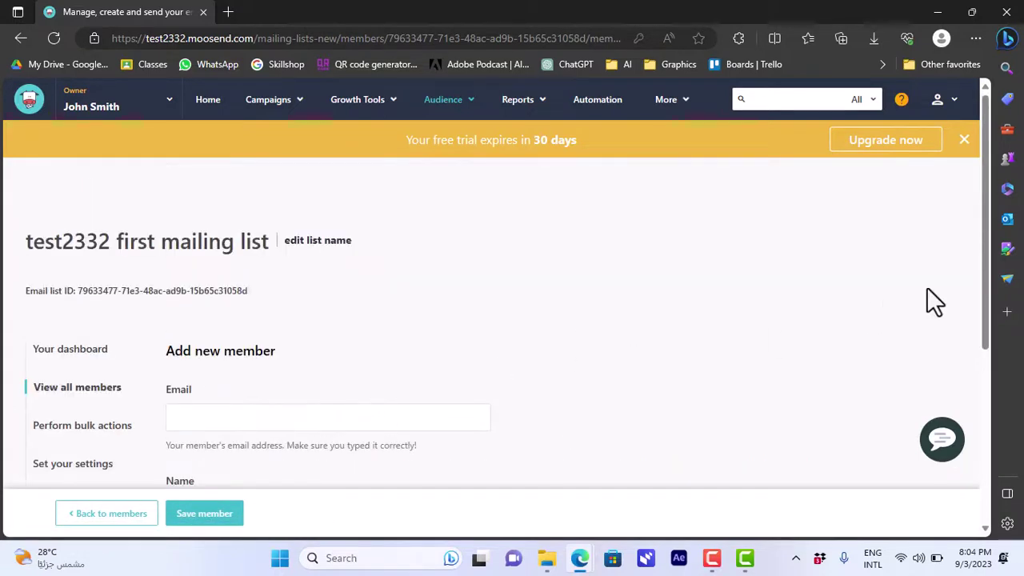
pyautogui.scroll(-3, 988, 320)
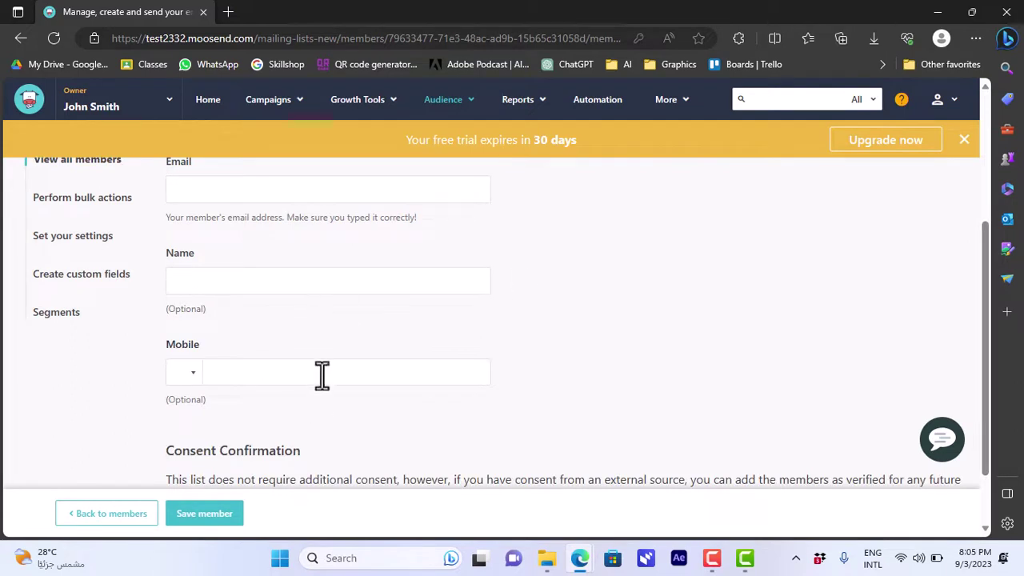
pyautogui.scroll(-1, 985, 336)
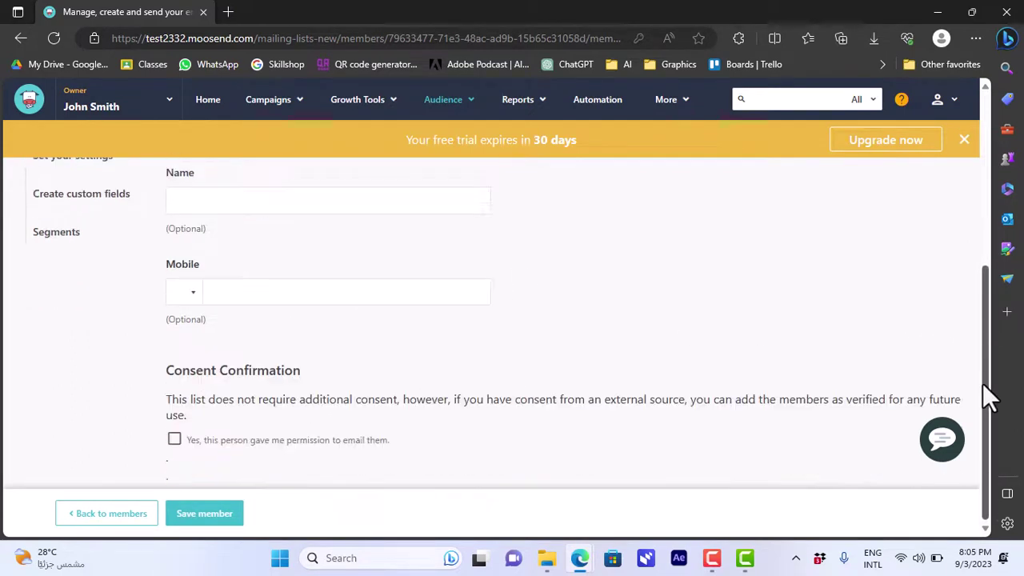
pyautogui.click(206, 521)
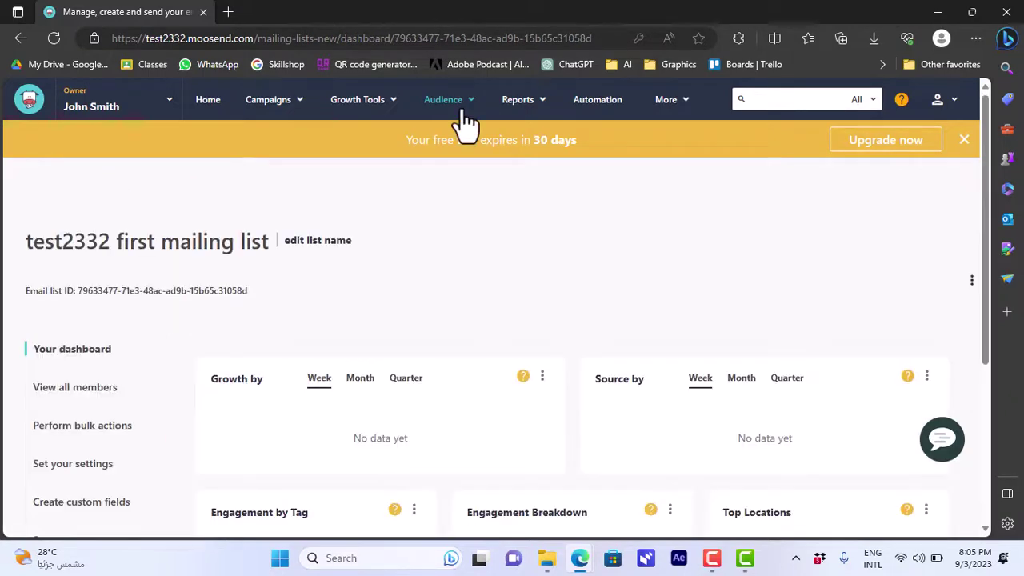
# Step: Return to Audience > Email lists and open the New dropdown
pyautogui.moveTo(466, 120)
pyautogui.click(462, 138)
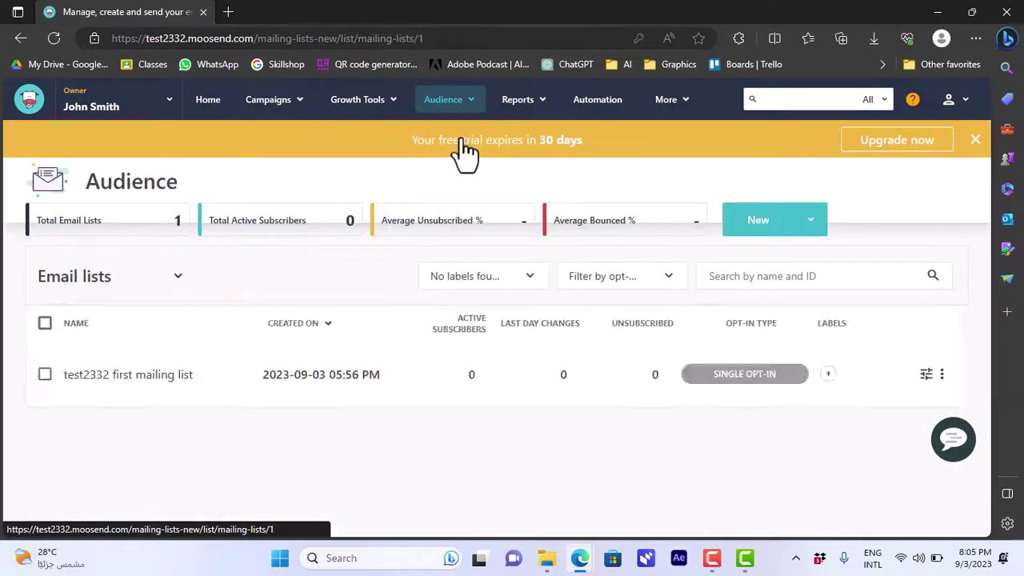
pyautogui.click(756, 232)
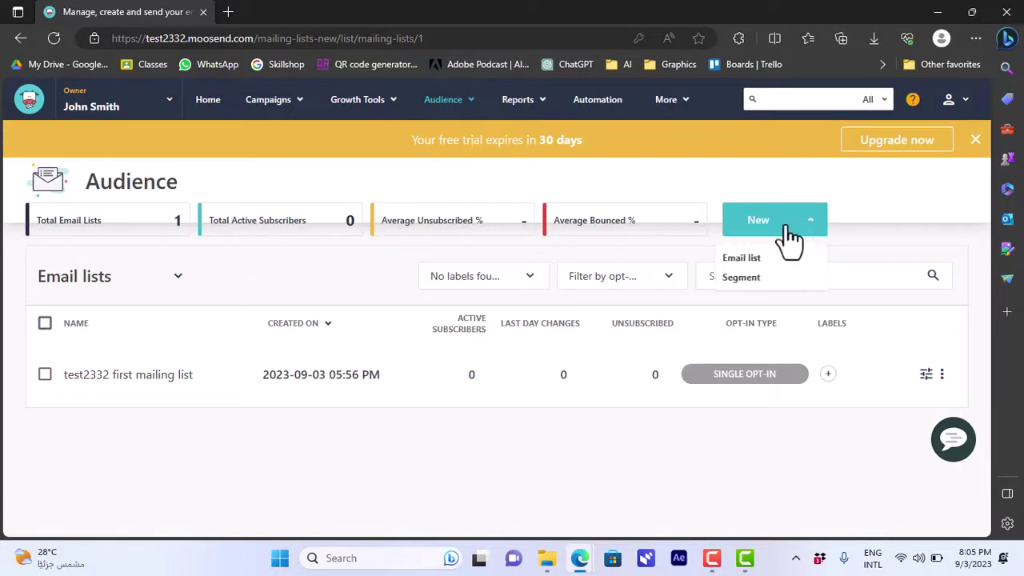
# Step: Create a new email list named 'our test list' from New > Email list
pyautogui.click(750, 262)
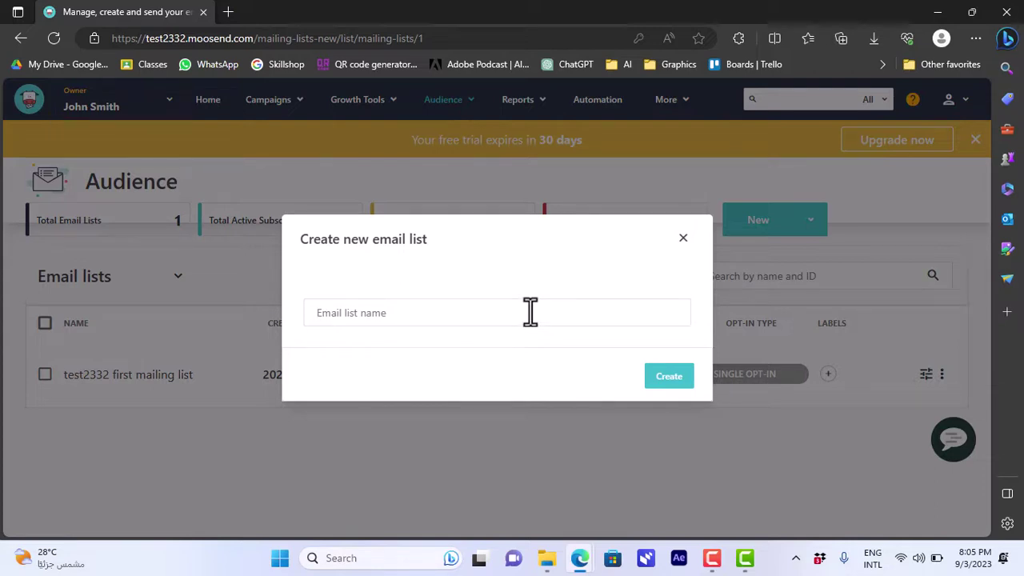
pyautogui.write('our test list')
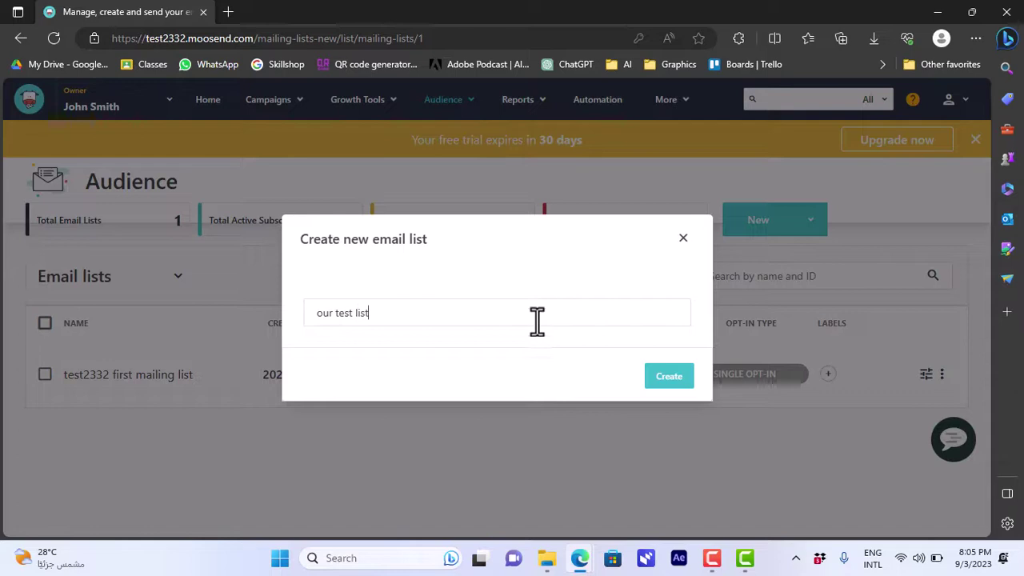
pyautogui.click(658, 383)
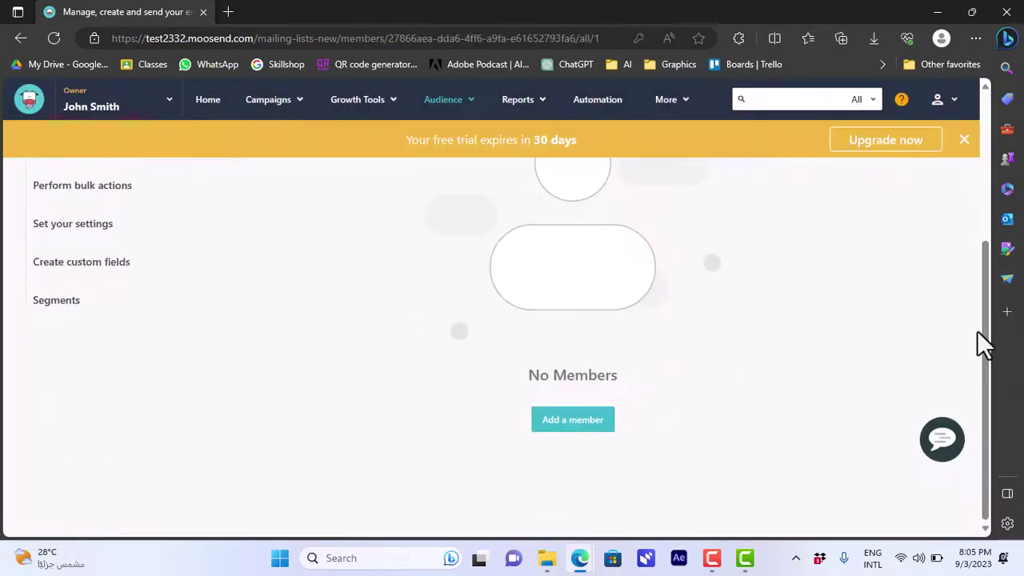
# Step: Look over the Add a member form, close the free-trial banner, and return to Audience > Email lists
pyautogui.click(573, 422)
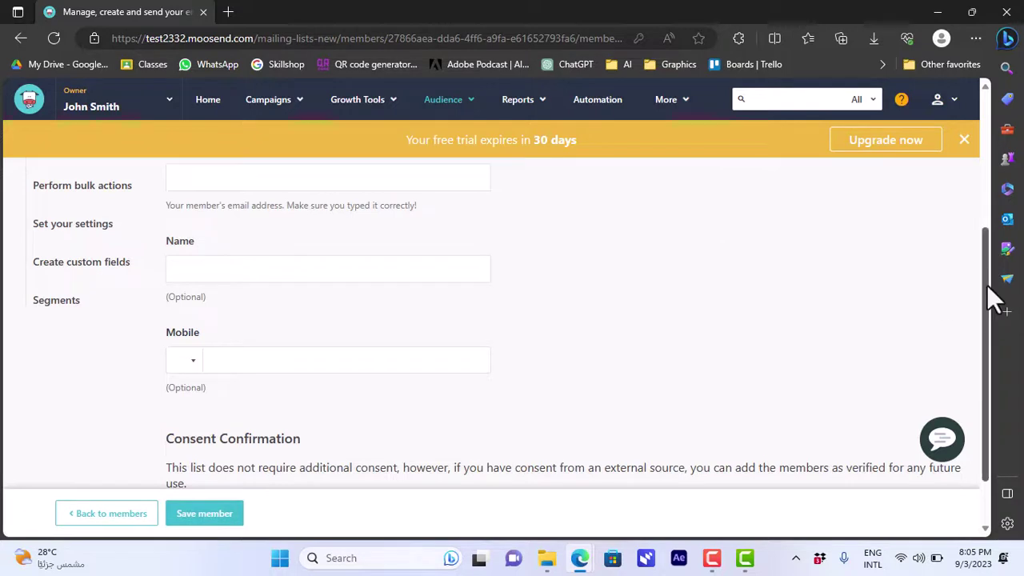
pyautogui.moveTo(986, 284); pyautogui.dragTo(992, 241)
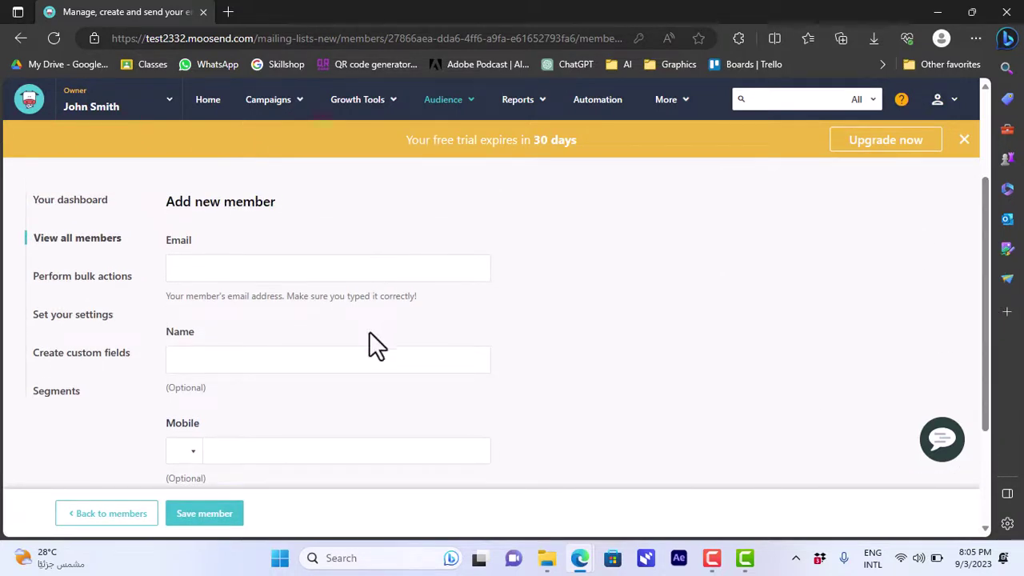
pyautogui.moveTo(987, 317); pyautogui.dragTo(981, 402)
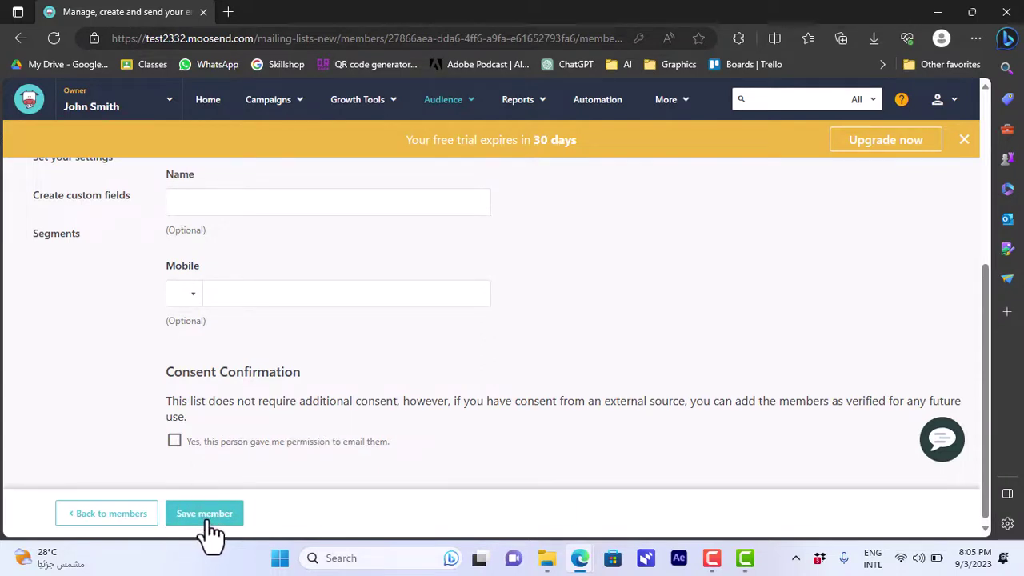
pyautogui.moveTo(986, 275); pyautogui.dragTo(992, 148)
pyautogui.click(963, 141)
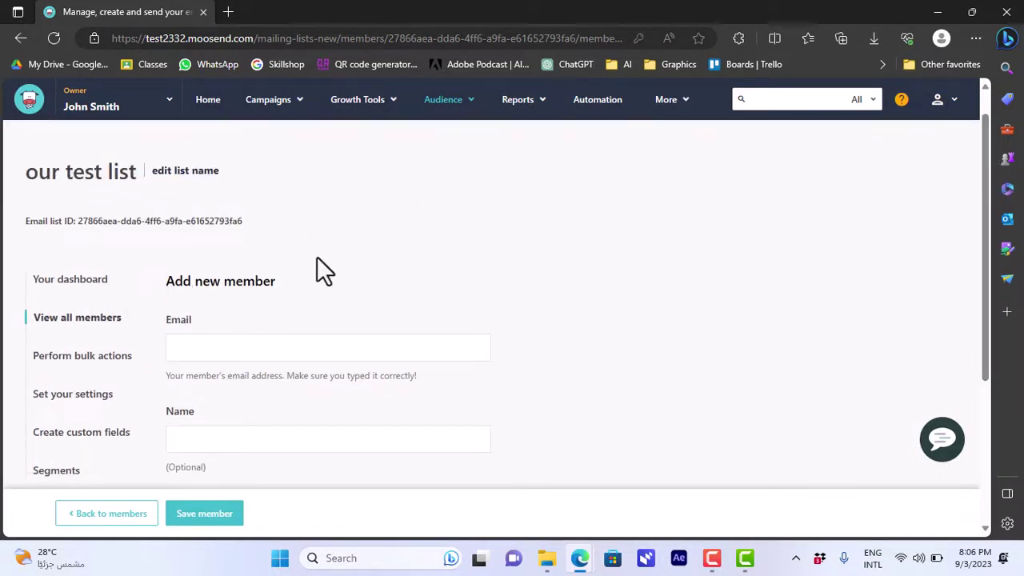
pyautogui.click(460, 112)
pyautogui.click(452, 136)
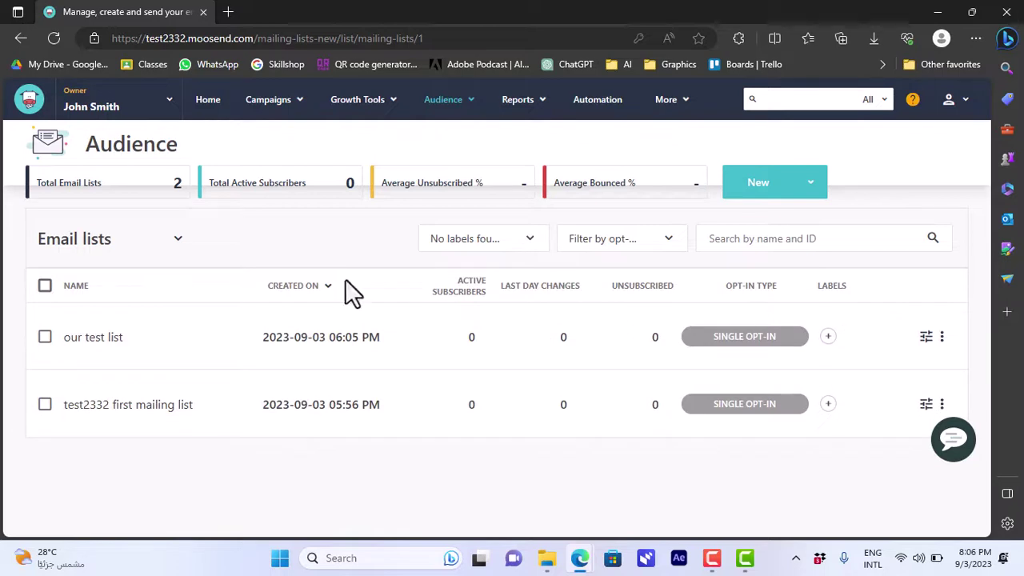
# Step: Open 'our test list', then go Home and show Welcome step 4, 'Create your first campaign'
pyautogui.click(101, 340)
pyautogui.click(298, 104)
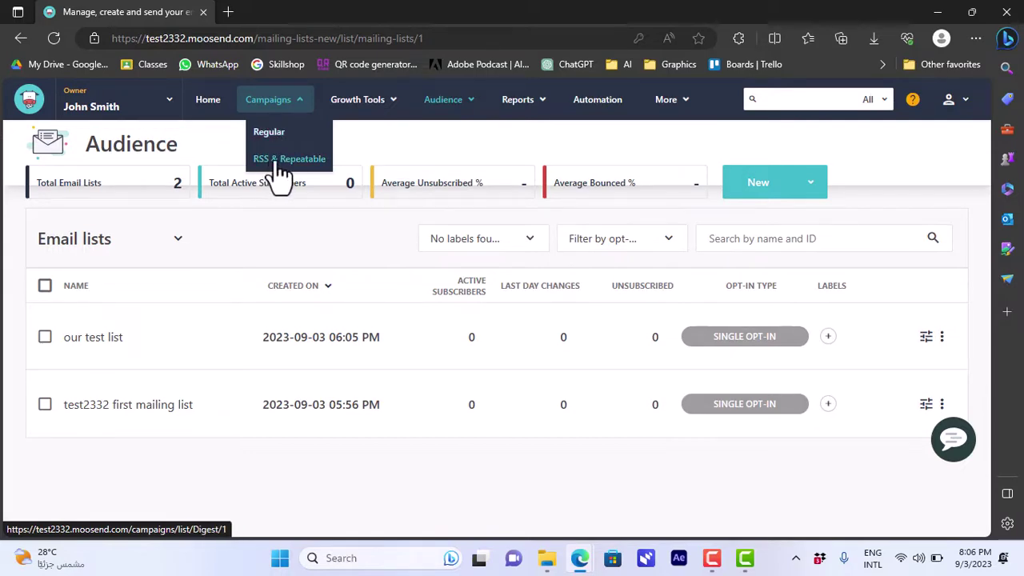
pyautogui.click(214, 102)
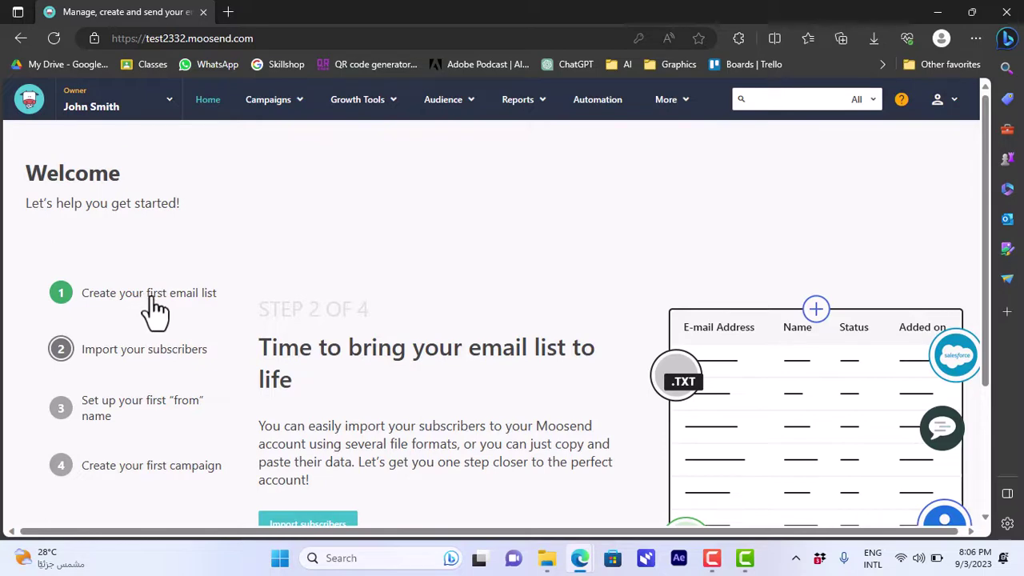
pyautogui.click(126, 472)
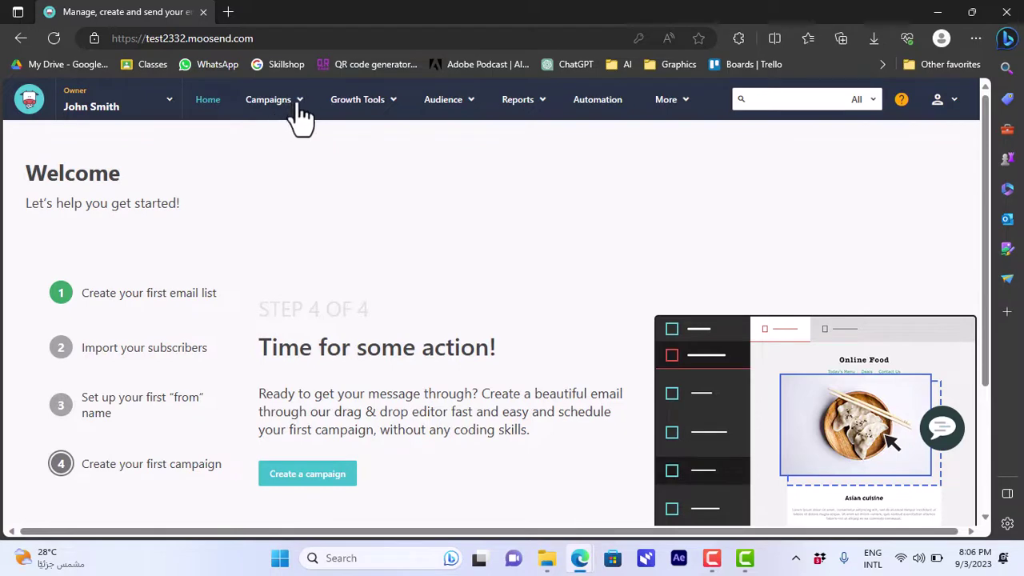
# Step: Choose Create a campaign and pick the Regular campaign type
pyautogui.click(307, 475)
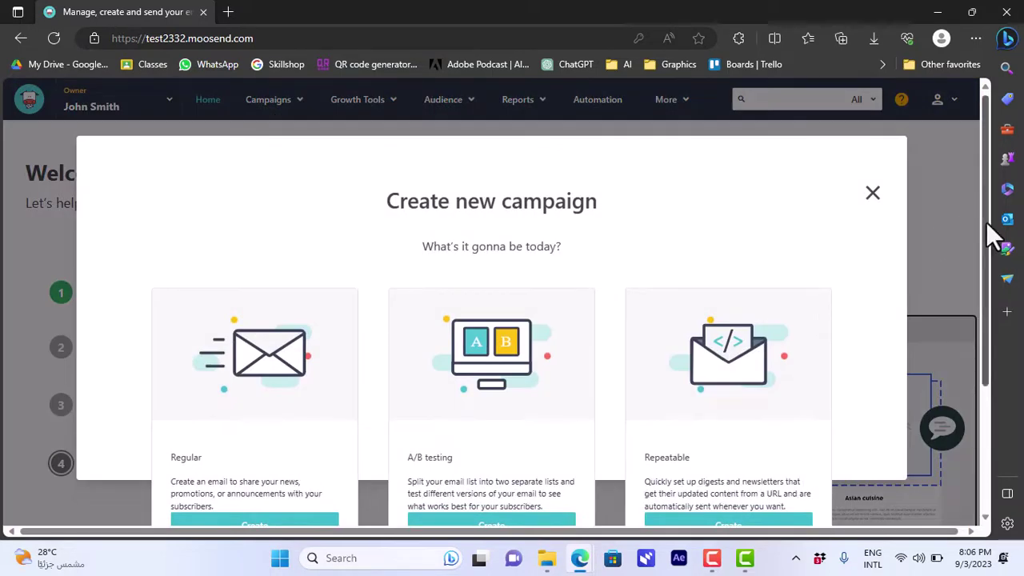
pyautogui.moveTo(985, 222); pyautogui.dragTo(982, 268)
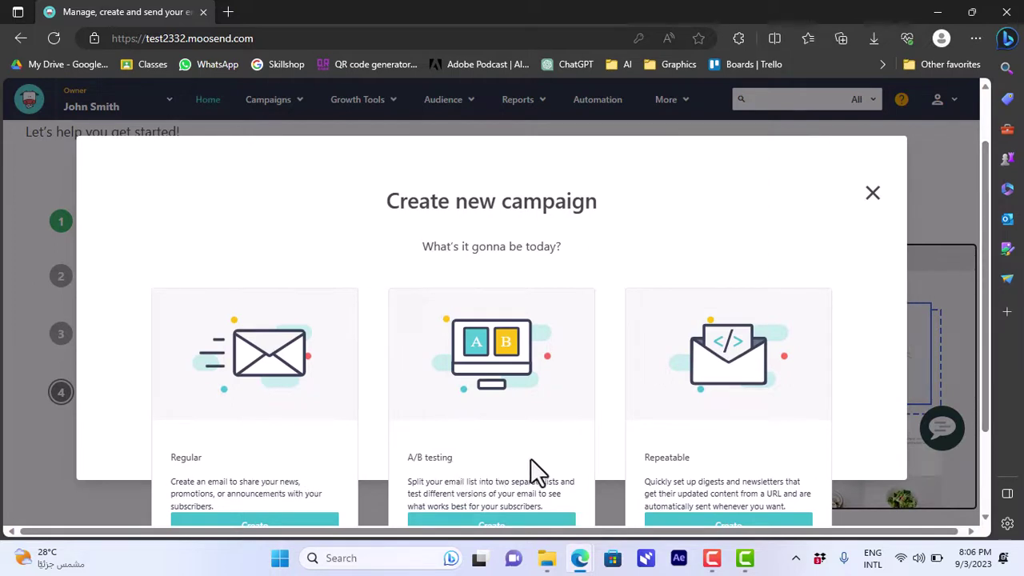
pyautogui.click(269, 522)
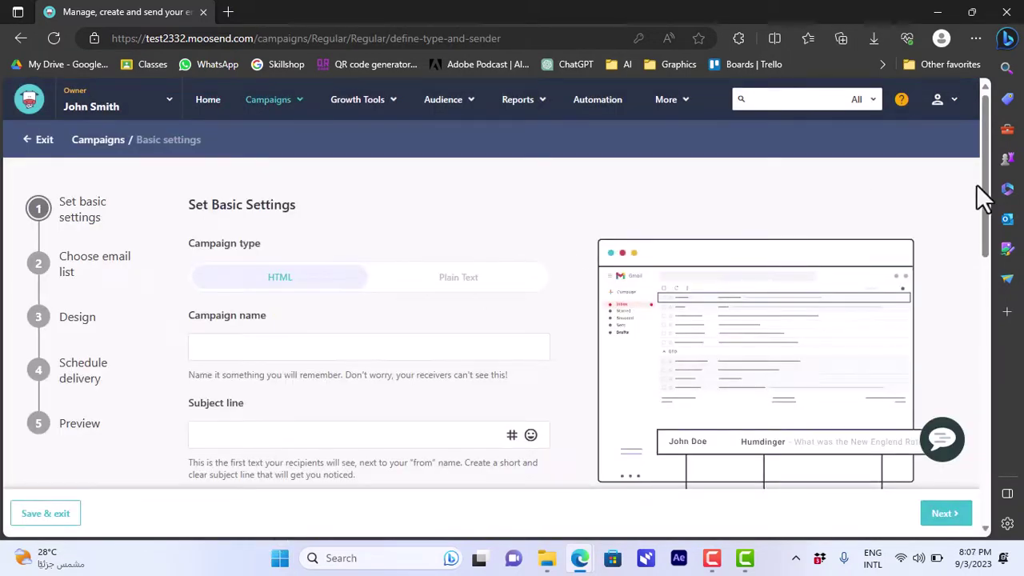
# Step: Keep the campaign type as HTML and enter the subject line
pyautogui.moveTo(982, 186); pyautogui.dragTo(984, 164)
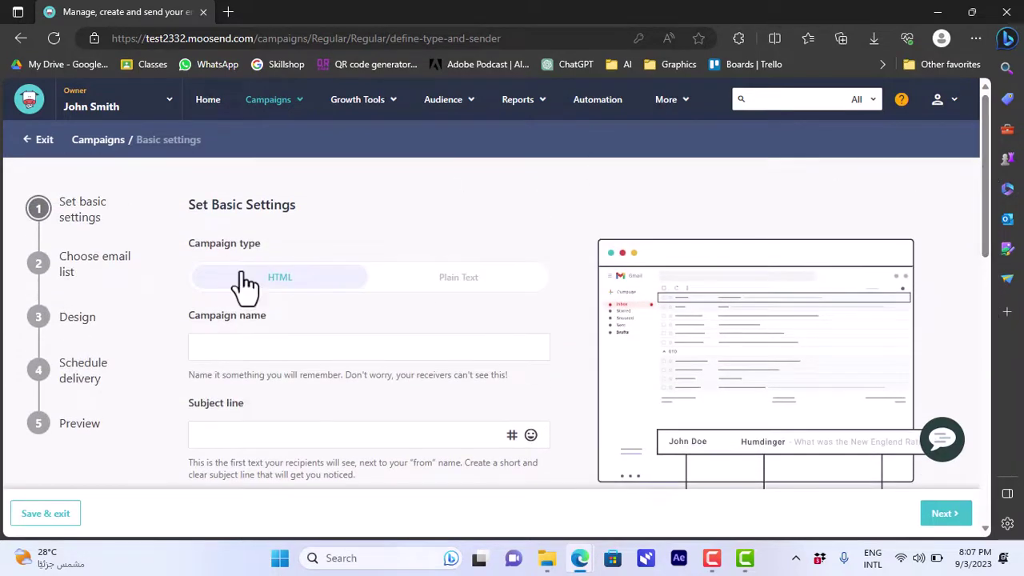
pyautogui.click(456, 288)
pyautogui.click(279, 276)
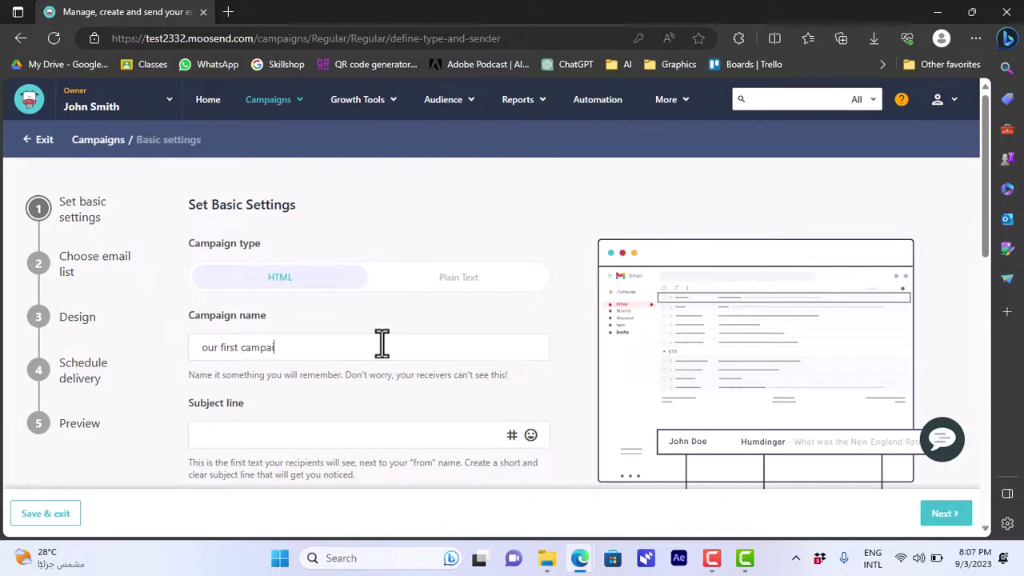
pyautogui.click(369, 432)
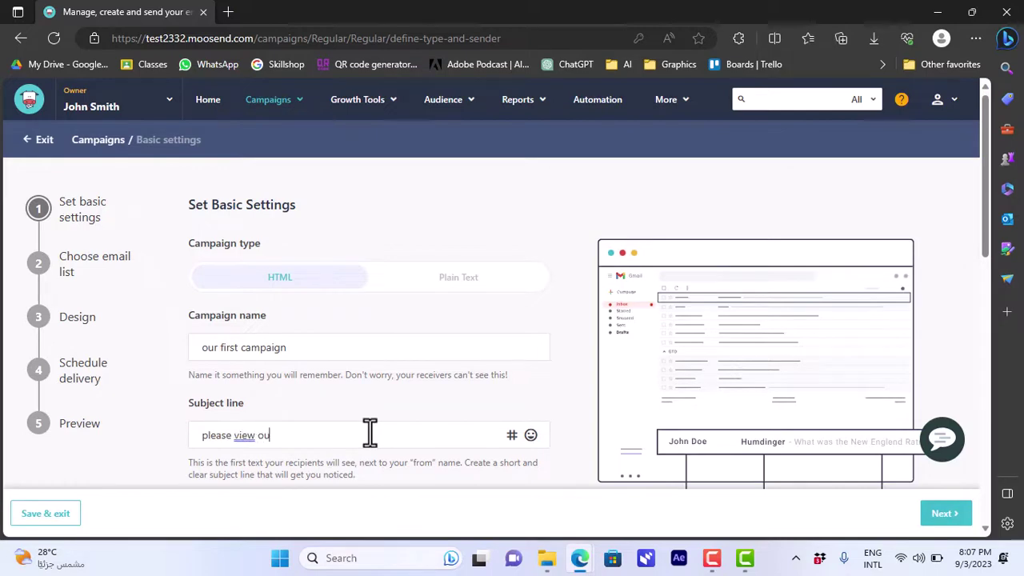
pyautogui.write('ebsite')
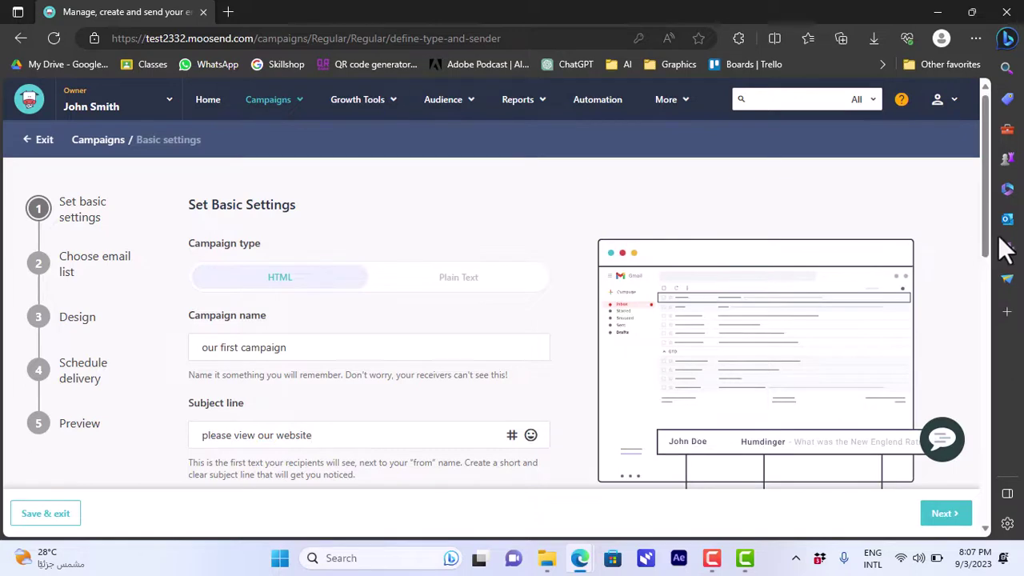
pyautogui.scroll(-1, 985, 261)
pyautogui.scroll(-3, 986, 259)
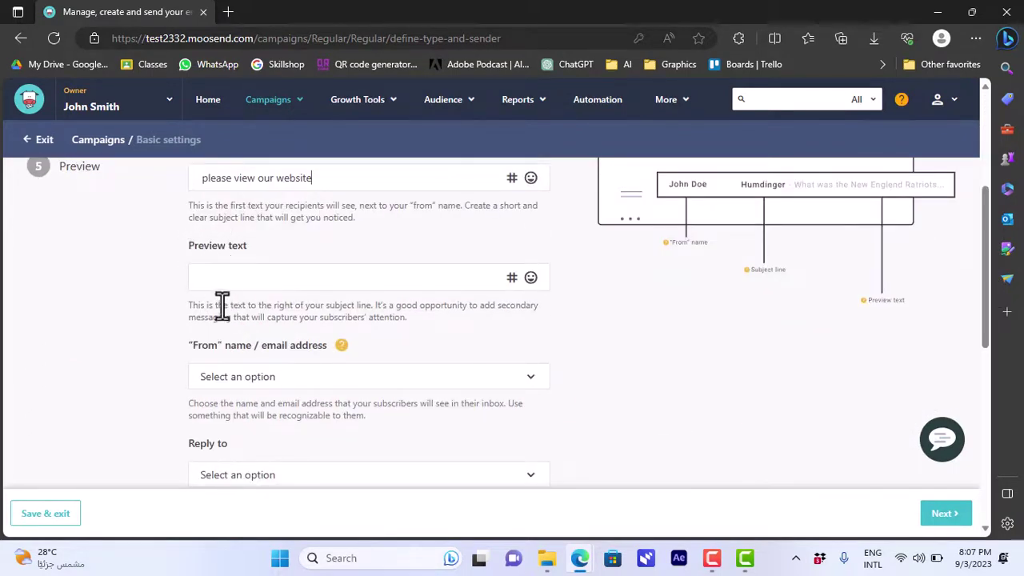
# Step: Add preview text 'thanks for your' and choose the From and Reply-to addresses
pyautogui.click(372, 278)
pyautogui.write('thanks for your time')
pyautogui.click(365, 379)
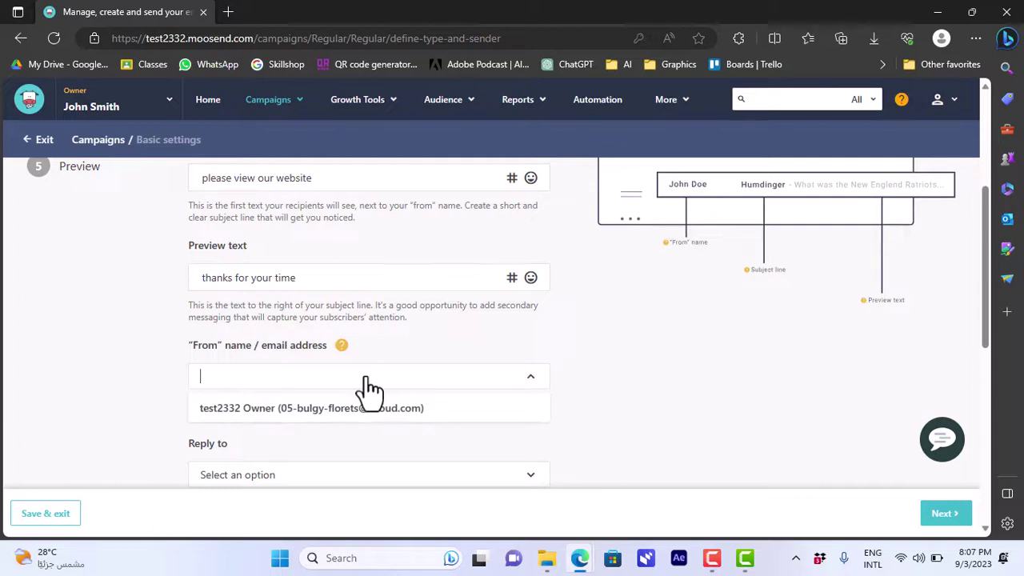
pyautogui.click(340, 418)
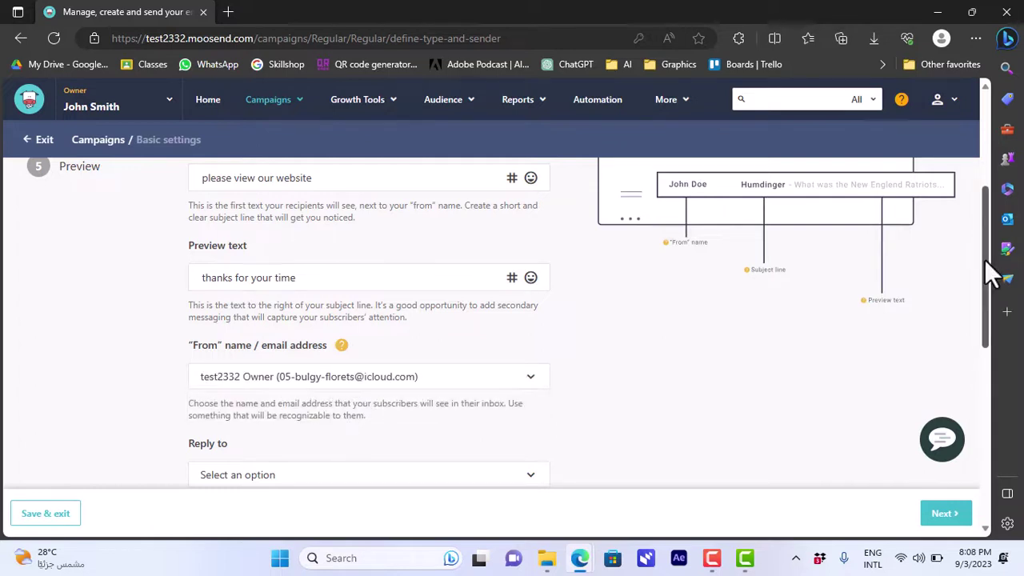
pyautogui.moveTo(987, 270); pyautogui.dragTo(989, 313)
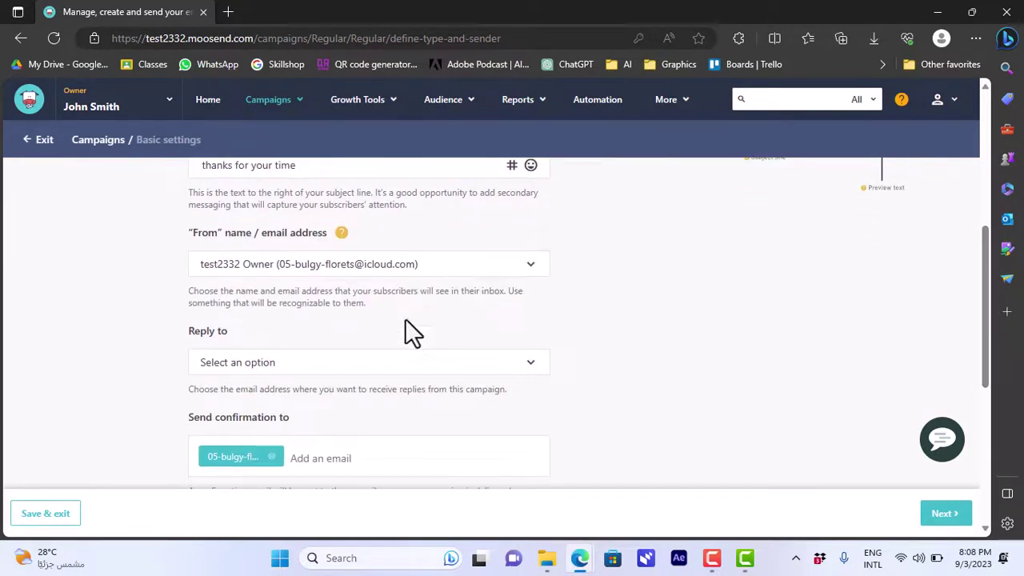
pyautogui.click(392, 367)
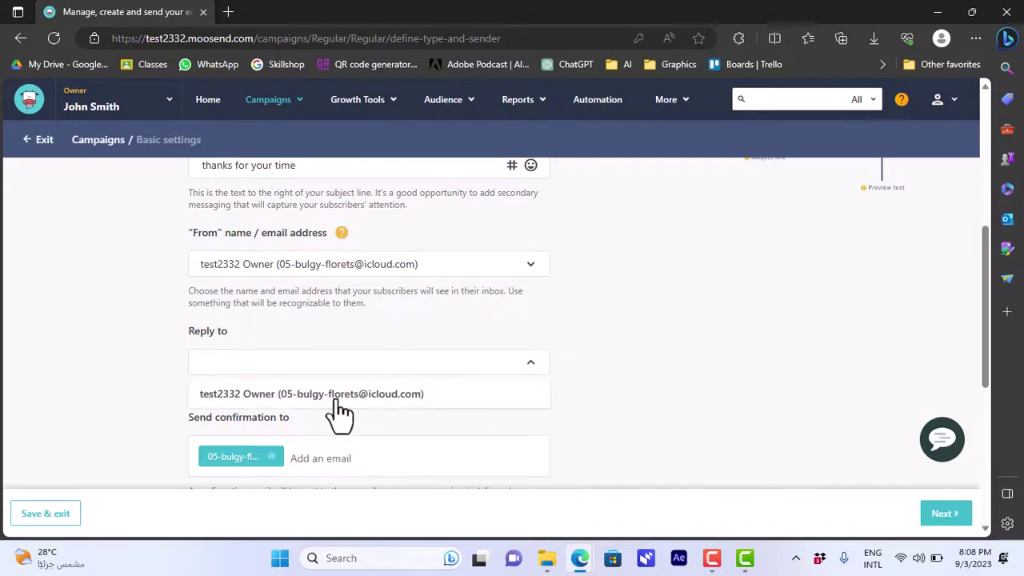
pyautogui.click(340, 400)
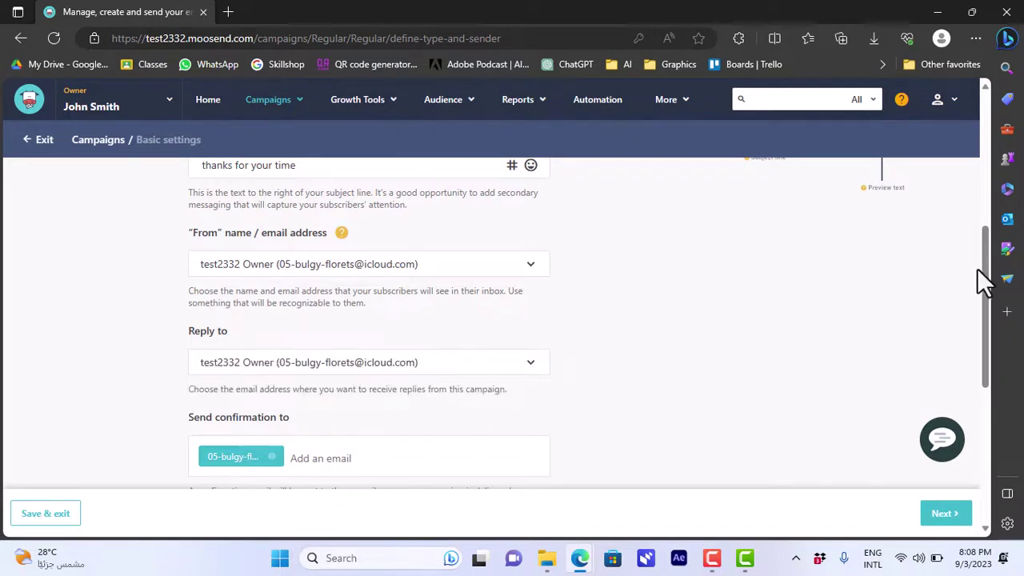
pyautogui.moveTo(982, 275); pyautogui.dragTo(988, 343)
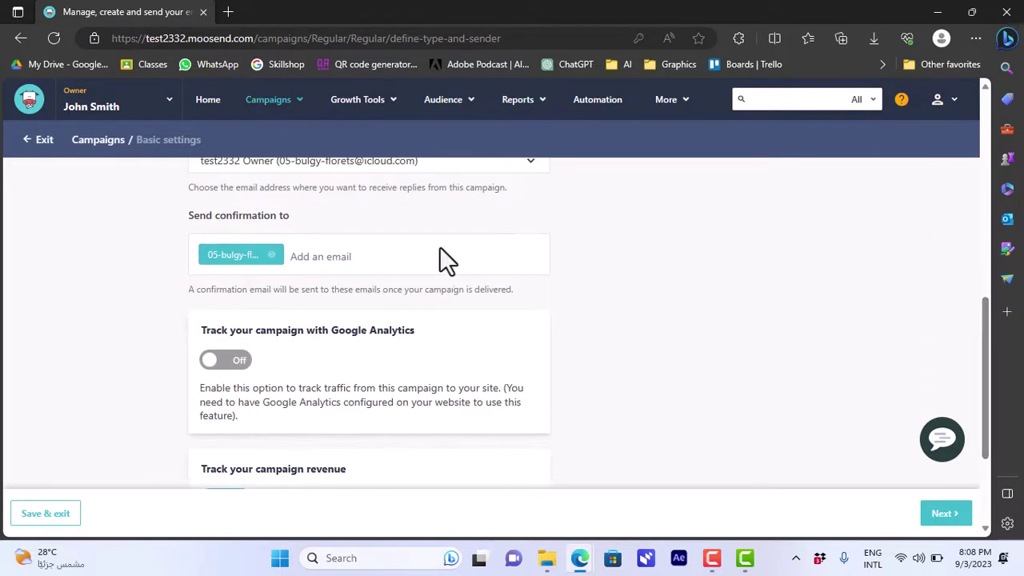
# Step: Turn Google Analytics tracking on and continue to the Choose Email List step
pyautogui.click(318, 256)
pyautogui.click(214, 364)
pyautogui.moveTo(986, 368); pyautogui.dragTo(992, 439)
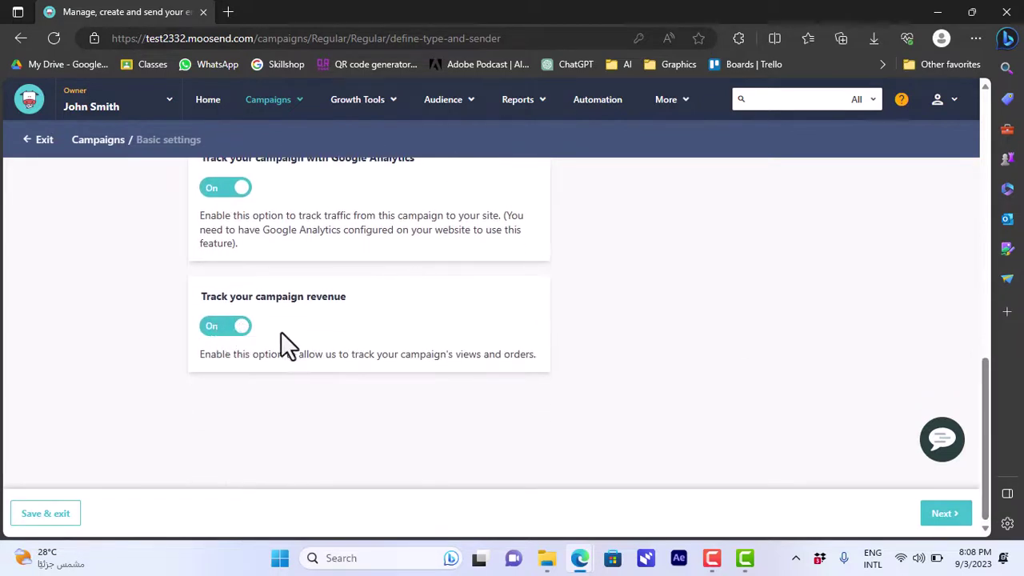
pyautogui.click(956, 517)
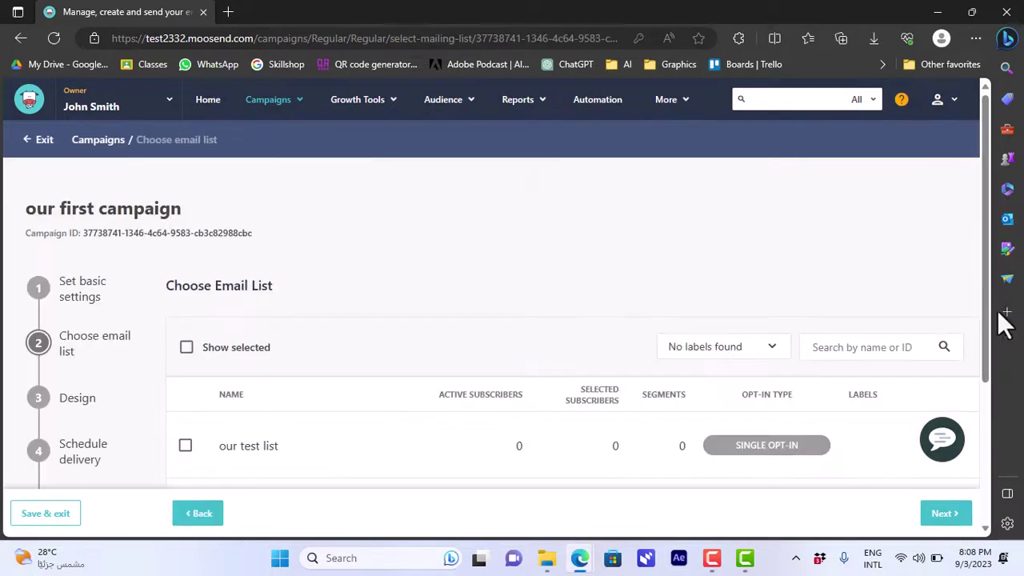
# Step: Add 'test2332 first mailing list' as a recipient list and continue to the Design step
pyautogui.moveTo(985, 272); pyautogui.dragTo(987, 354)
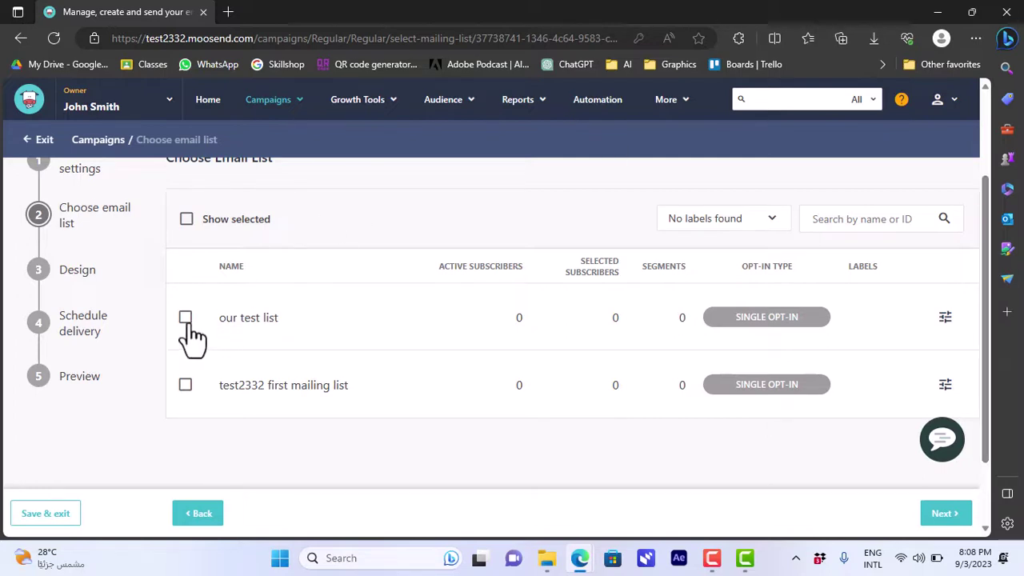
pyautogui.click(185, 385)
pyautogui.click(940, 514)
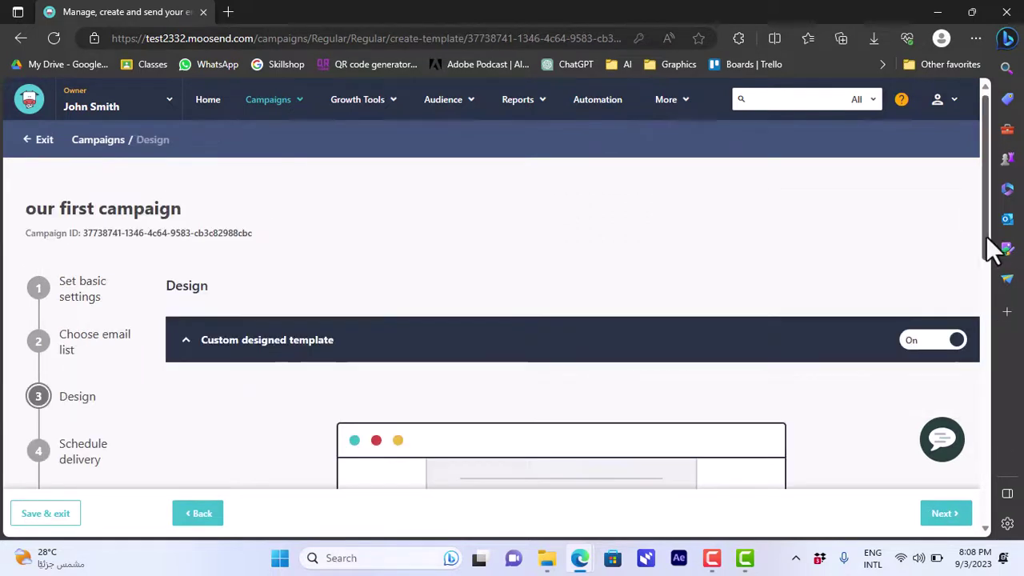
# Step: Choose Start designing on the Design step to bring up the Template library
pyautogui.moveTo(989, 245); pyautogui.dragTo(987, 455)
pyautogui.click(563, 415)
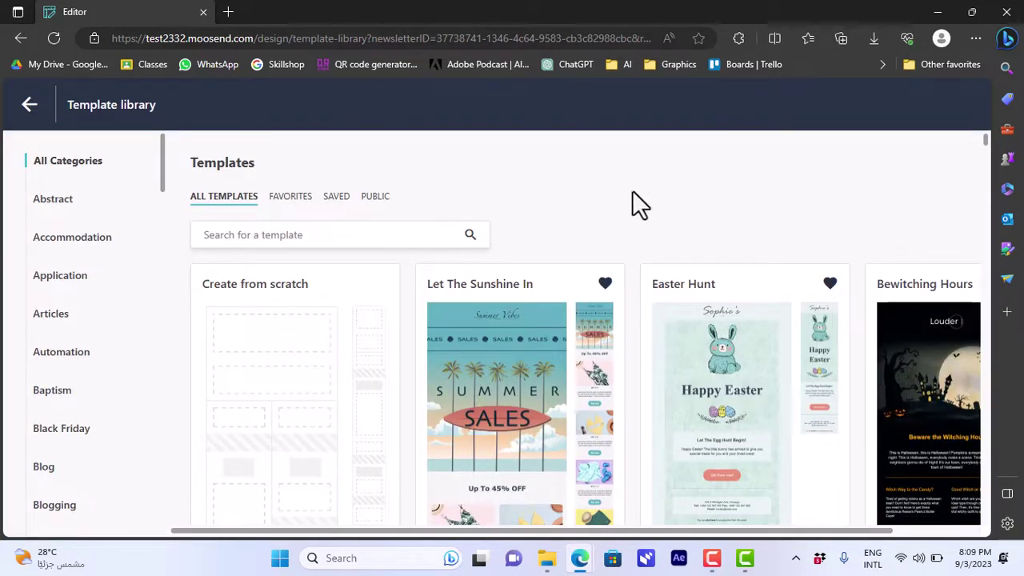
pyautogui.scroll(-2, 987, 149)
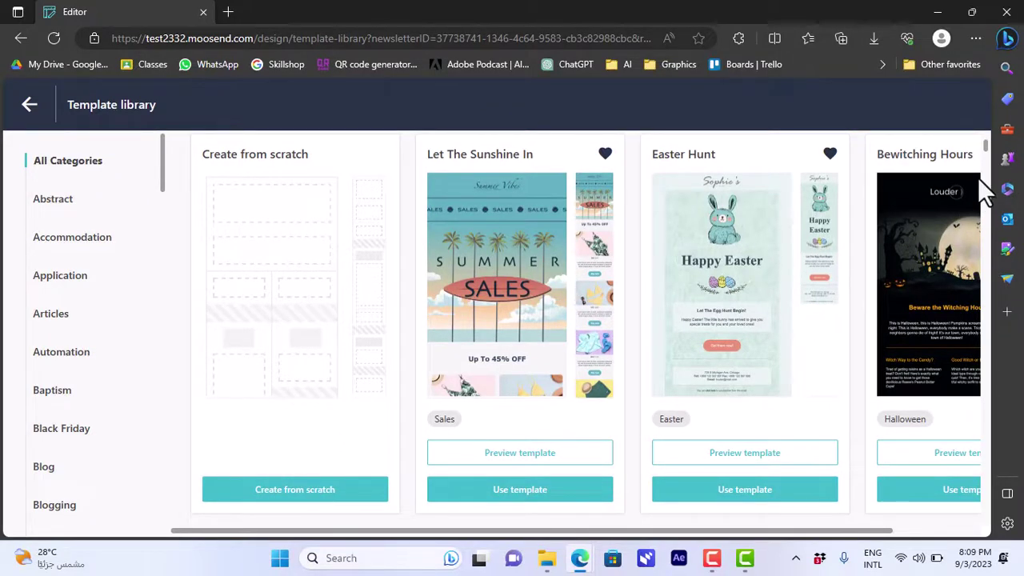
pyautogui.scroll(-8, 987, 157)
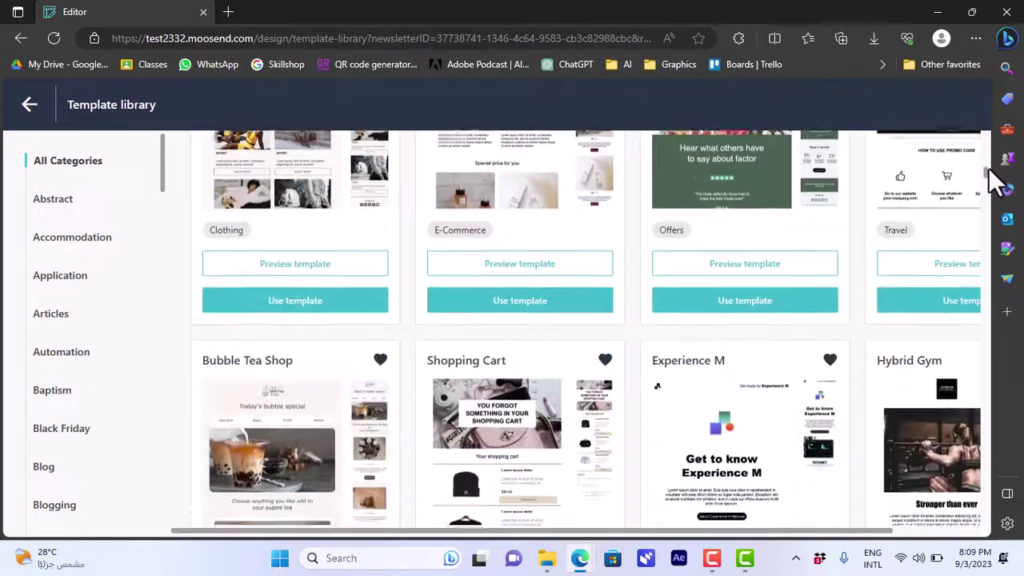
pyautogui.scroll(3, 994, 183)
pyautogui.scroll(-4, 994, 182)
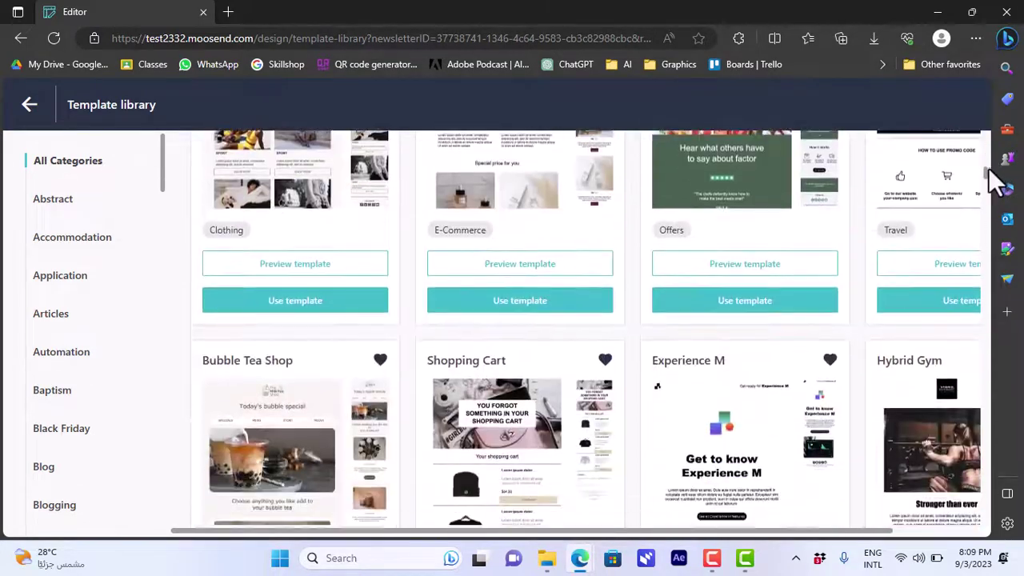
pyautogui.scroll(-1, 994, 185)
pyautogui.moveTo(990, 170); pyautogui.dragTo(988, 163)
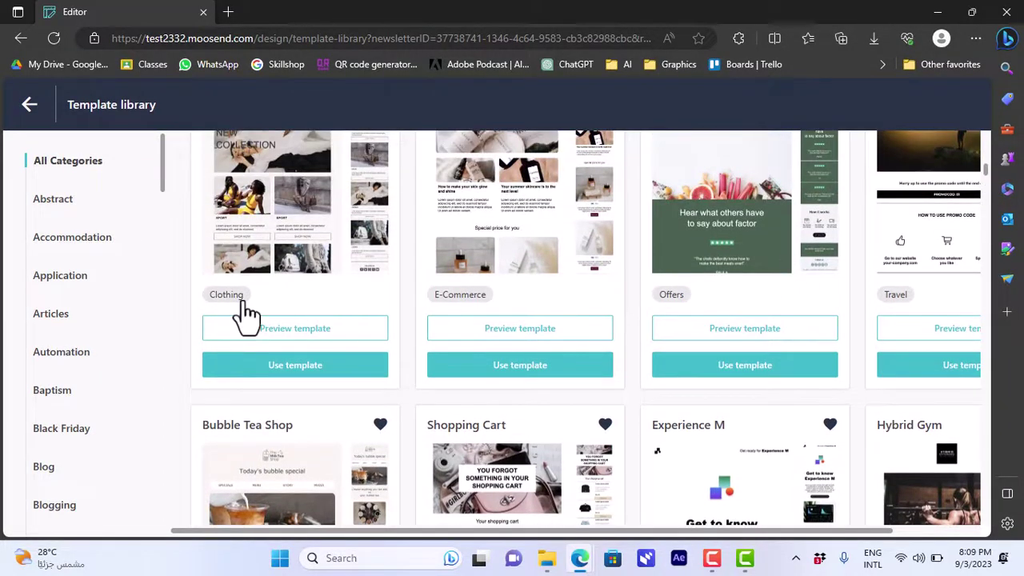
pyautogui.click(744, 330)
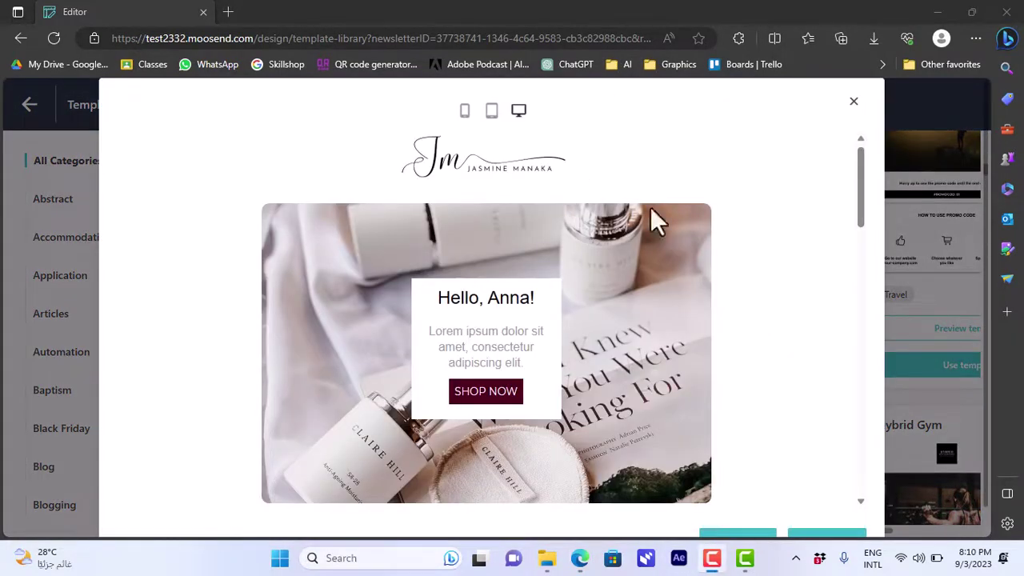
pyautogui.moveTo(863, 181); pyautogui.dragTo(883, 103)
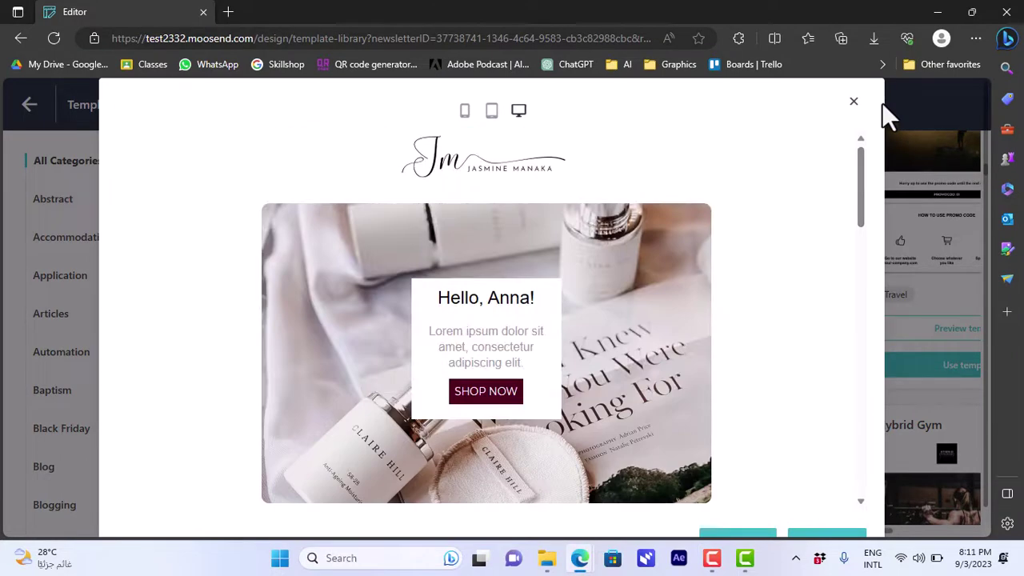
pyautogui.click(492, 113)
pyautogui.click(464, 112)
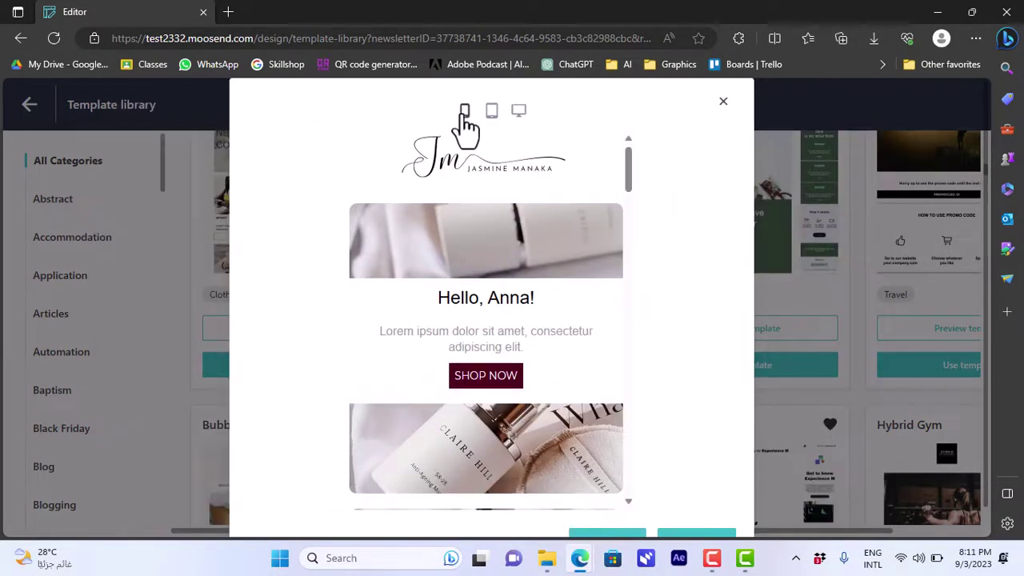
pyautogui.click(519, 112)
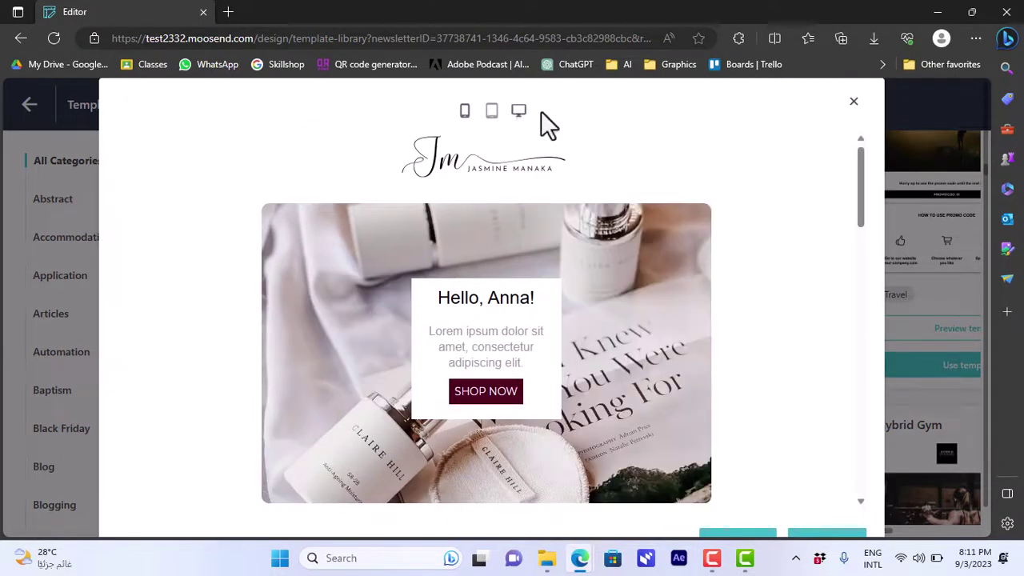
pyautogui.click(853, 102)
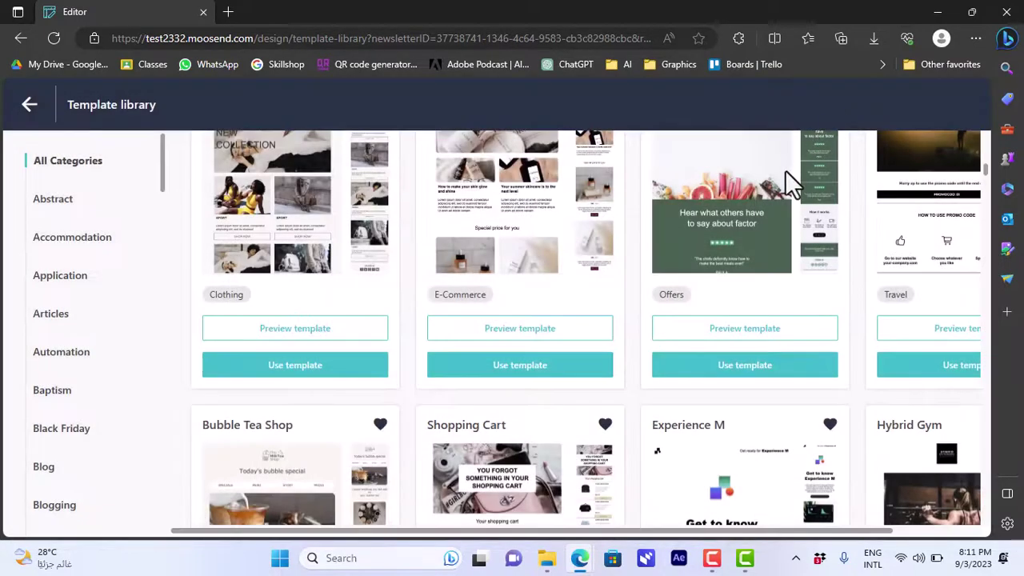
# Step: Use the skincare E-Commerce template for the newsletter and confirm it
pyautogui.click(518, 373)
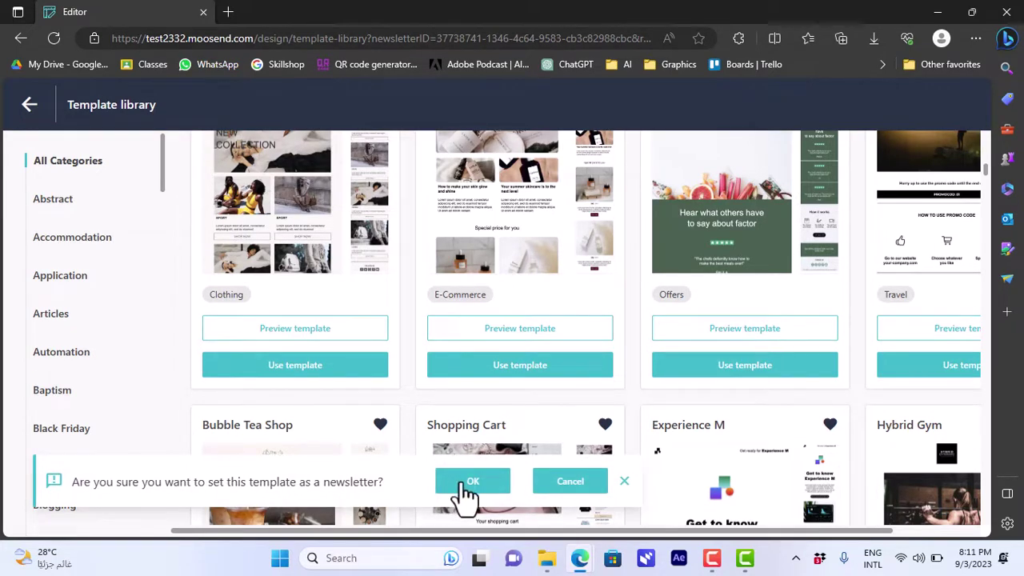
pyautogui.click(470, 484)
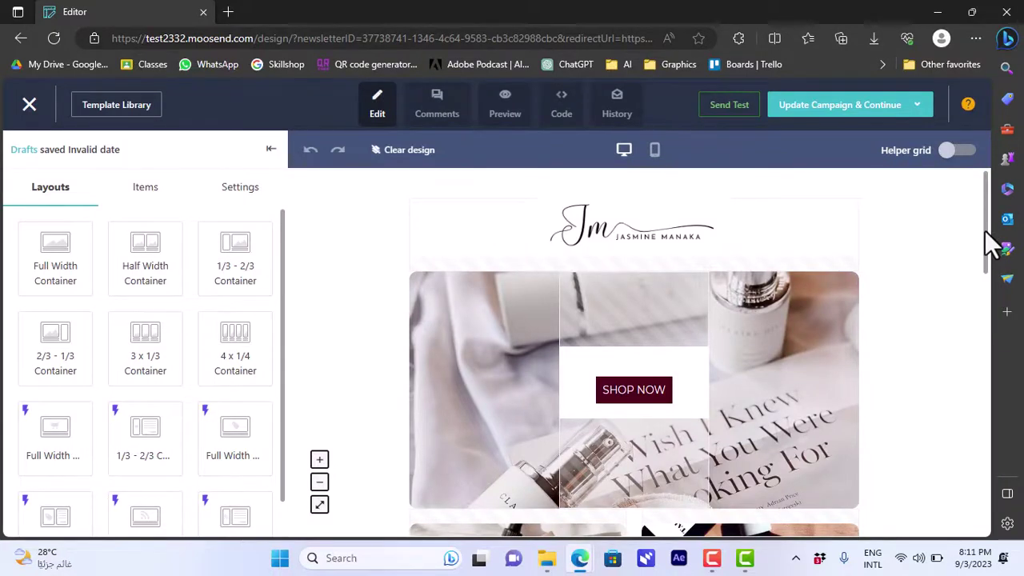
pyautogui.scroll(-1, 991, 244)
pyautogui.scroll(2, 984, 204)
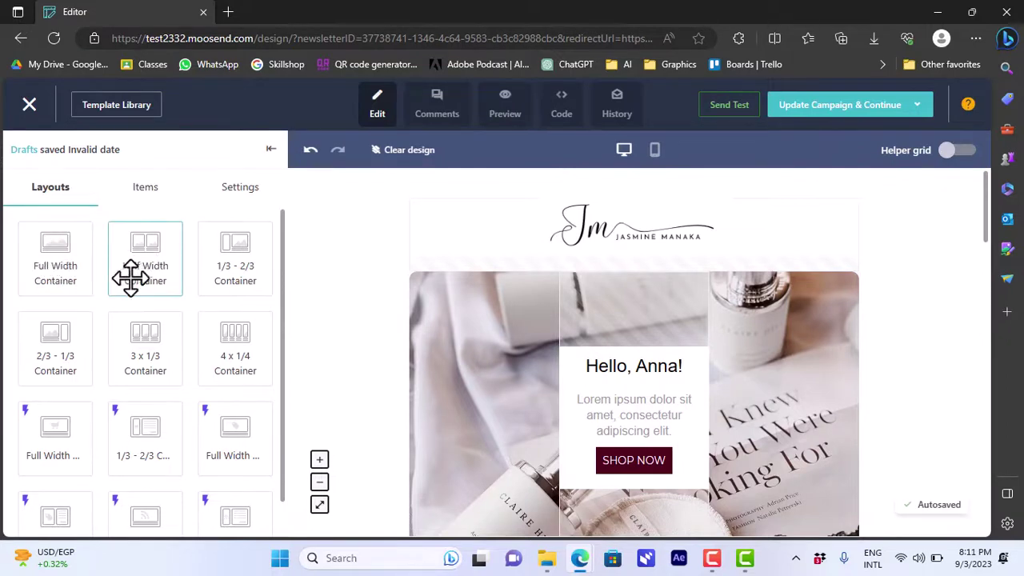
# Step: Drop an image block under the logo, then delete the empty image placeholder
pyautogui.click(145, 188)
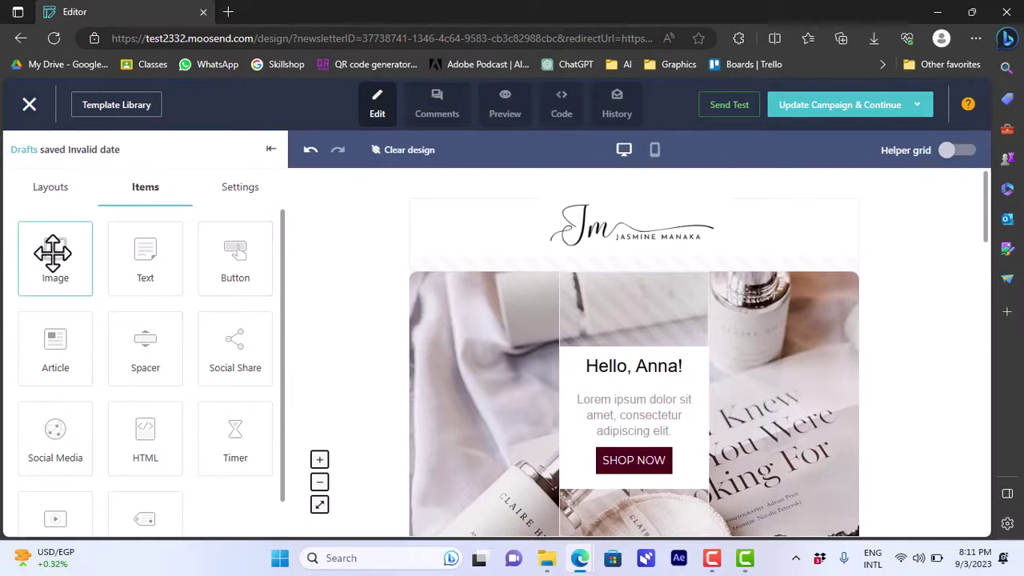
pyautogui.moveTo(53, 250); pyautogui.dragTo(458, 324)
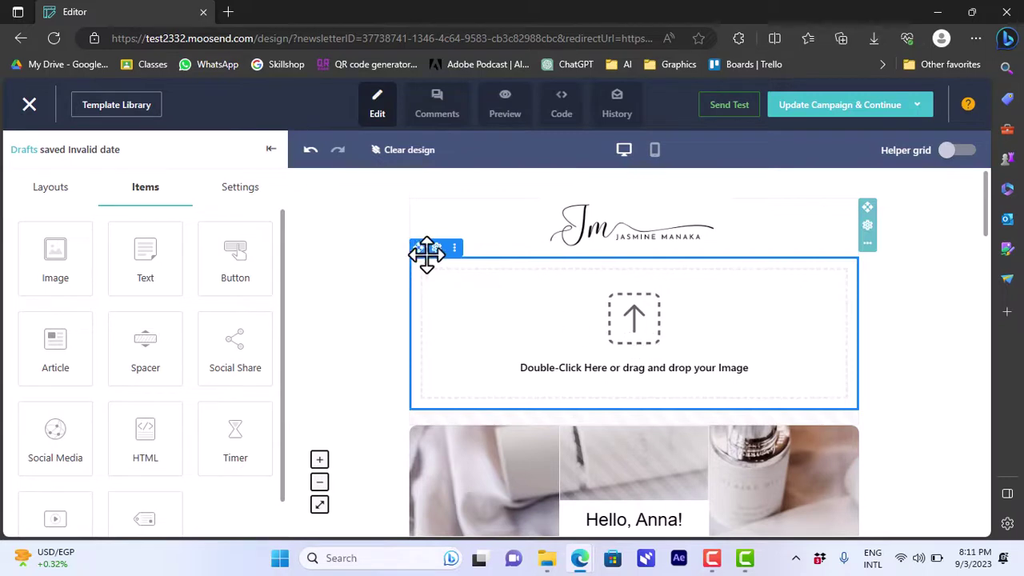
pyautogui.click(455, 248)
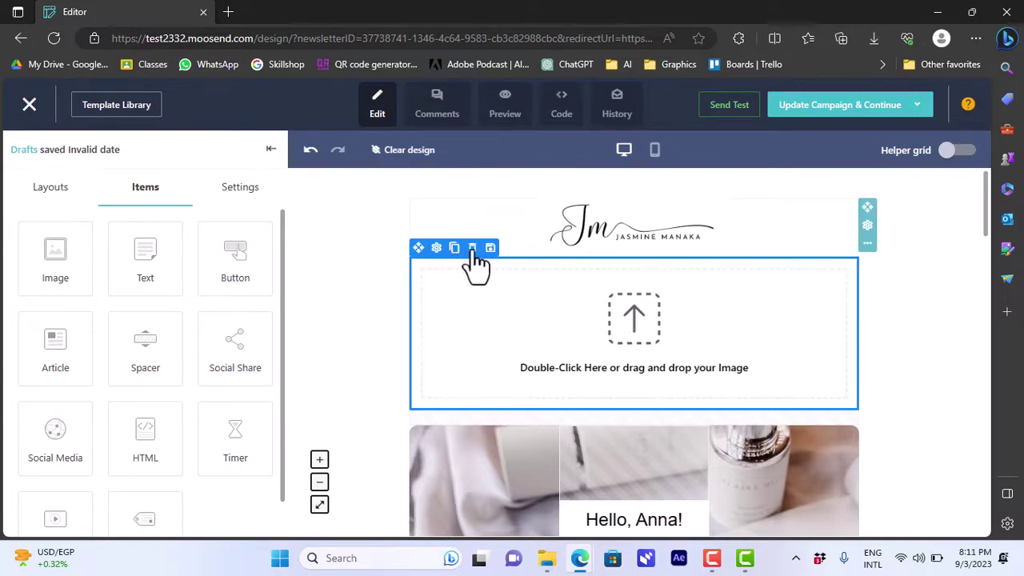
pyautogui.click(472, 248)
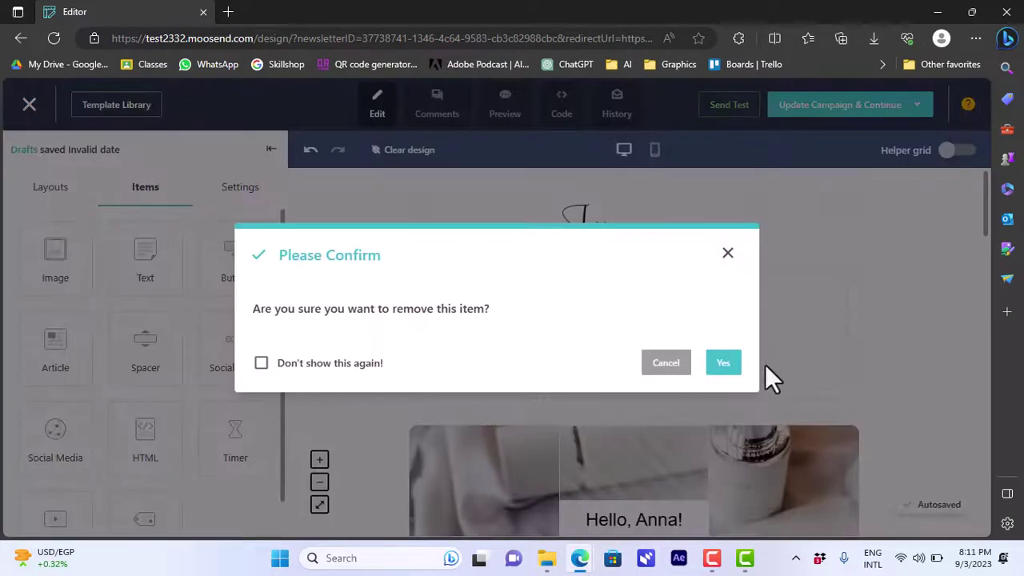
pyautogui.click(724, 363)
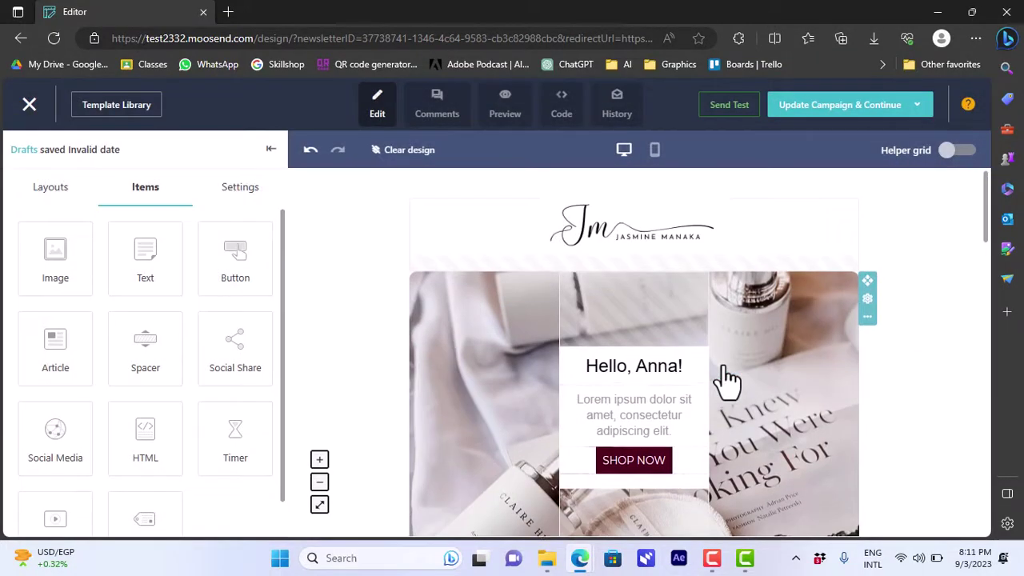
# Step: Duplicate the middle-column spacer twice and move one copy below the logo as a 100px gap
pyautogui.click(236, 194)
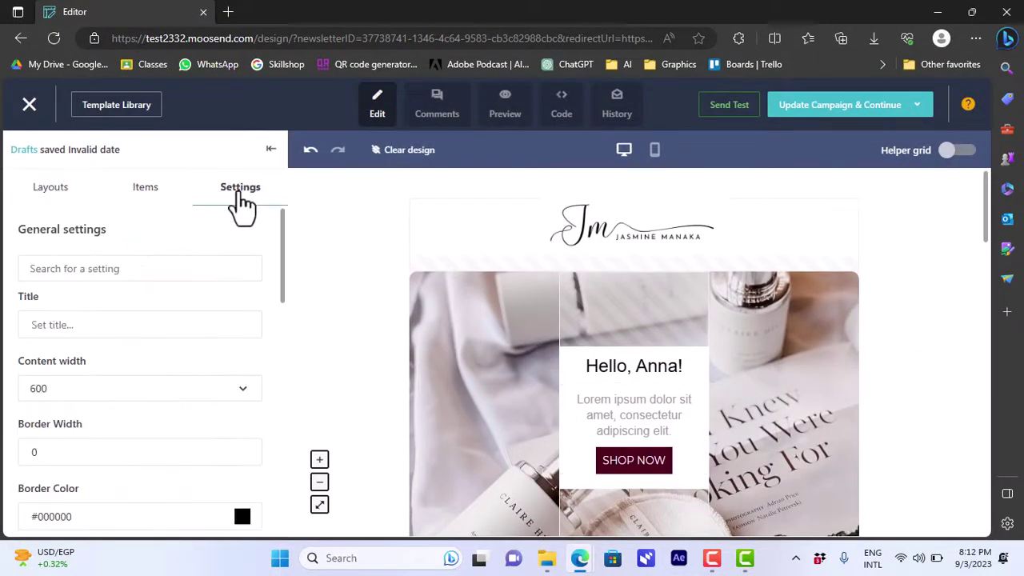
pyautogui.moveTo(280, 232)
pyautogui.mouseDown()
pyautogui.moveTo(282, 352)
pyautogui.moveTo(994, 209)
pyautogui.mouseUp()
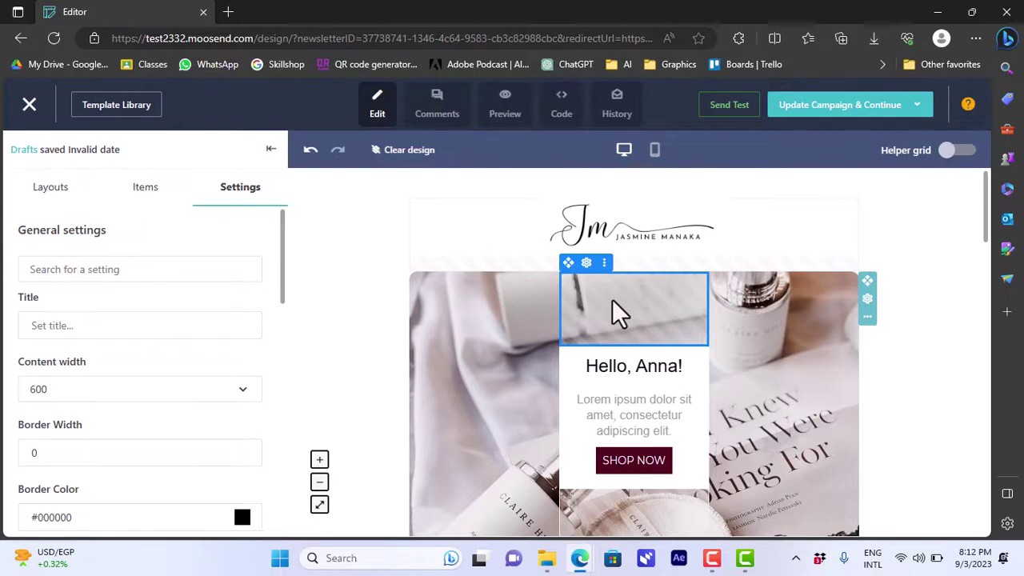
pyautogui.click(605, 264)
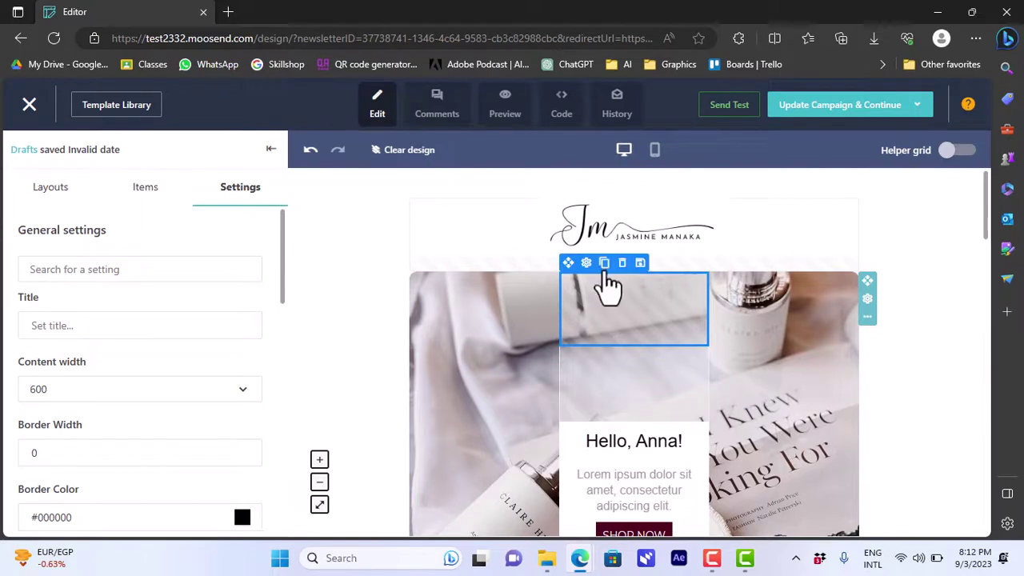
pyautogui.click(604, 266)
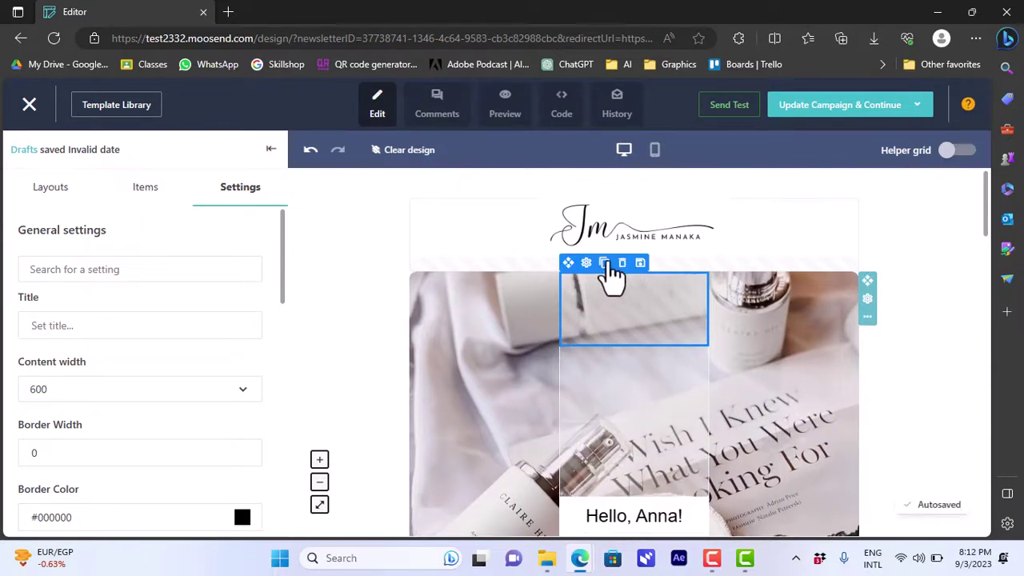
pyautogui.click(587, 264)
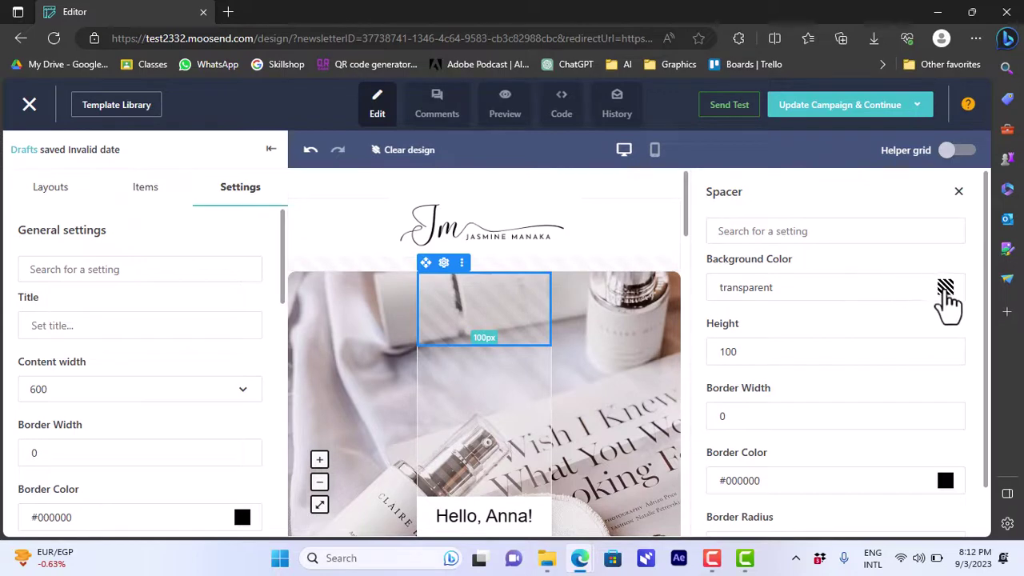
pyautogui.moveTo(982, 247); pyautogui.dragTo(976, 217)
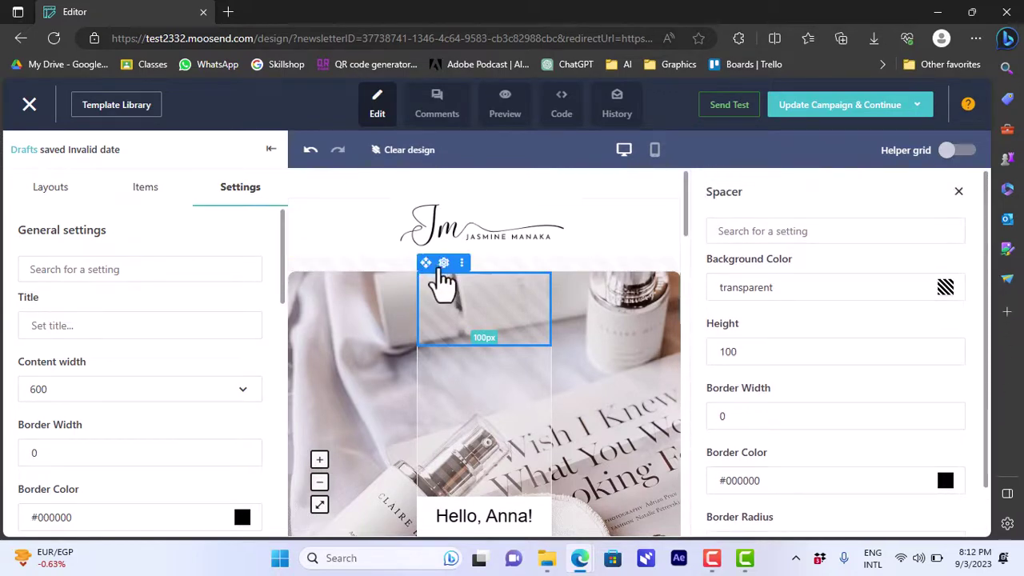
pyautogui.moveTo(404, 270); pyautogui.dragTo(377, 267)
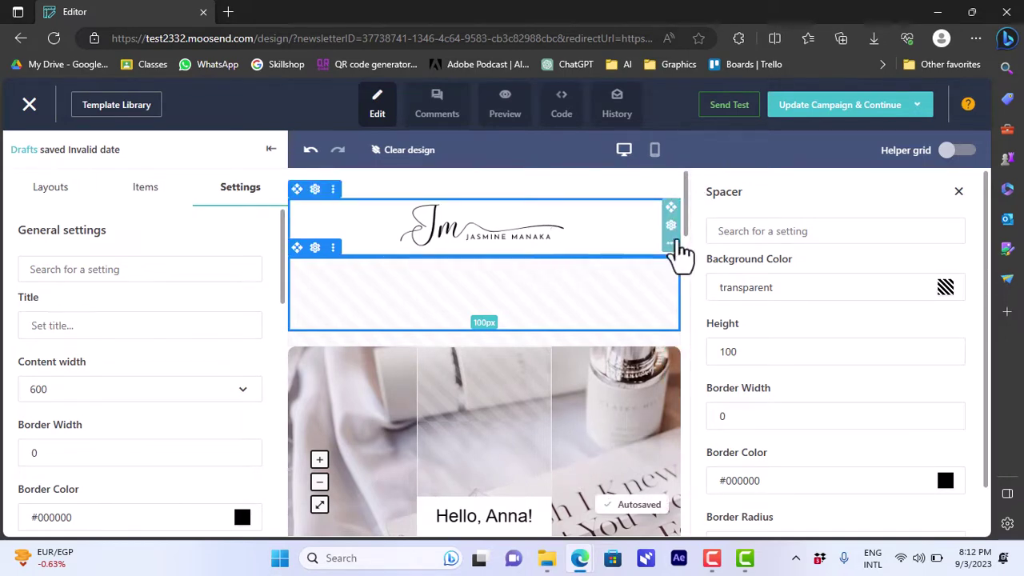
pyautogui.moveTo(692, 238); pyautogui.dragTo(656, 290)
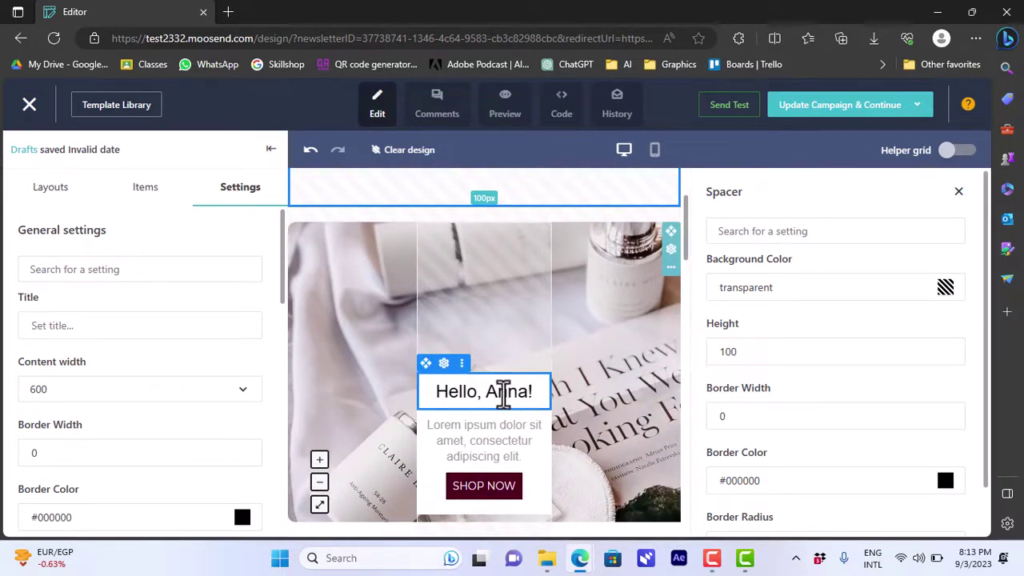
# Step: Set the 'Hello, Anna!' heading text to the Impact font
pyautogui.click(503, 392)
pyautogui.moveTo(533, 392); pyautogui.dragTo(430, 391)
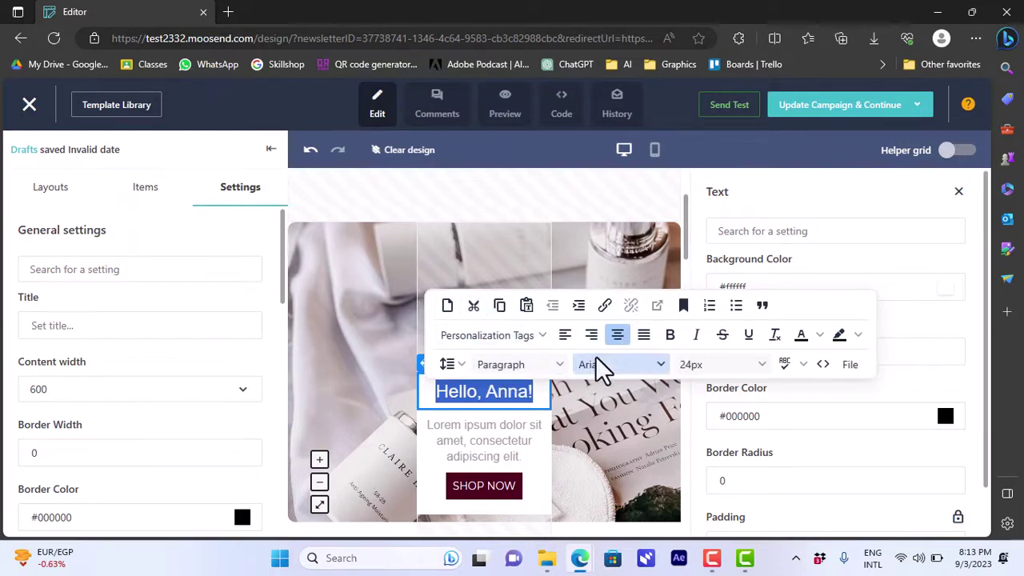
pyautogui.click(660, 364)
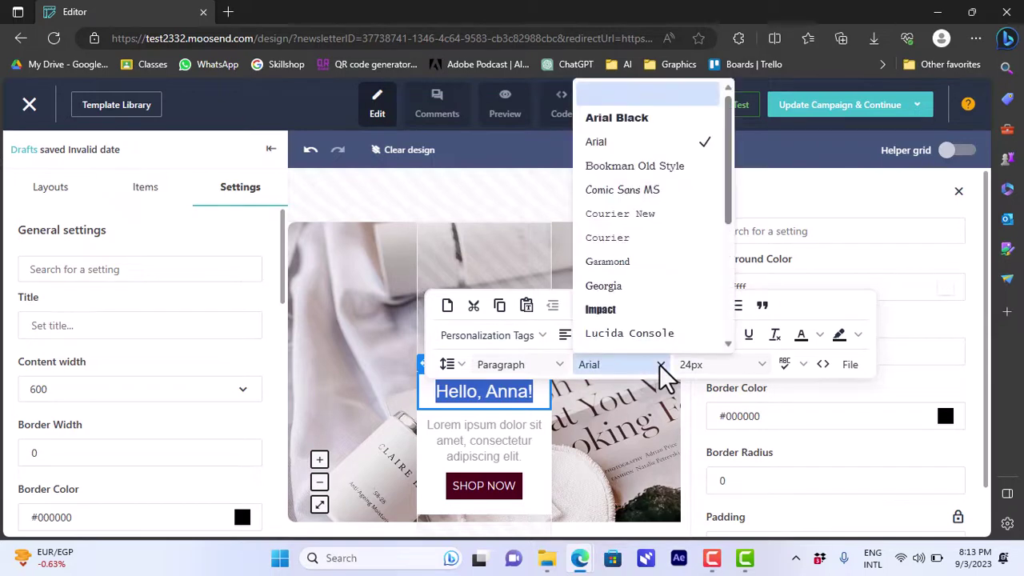
pyautogui.click(599, 306)
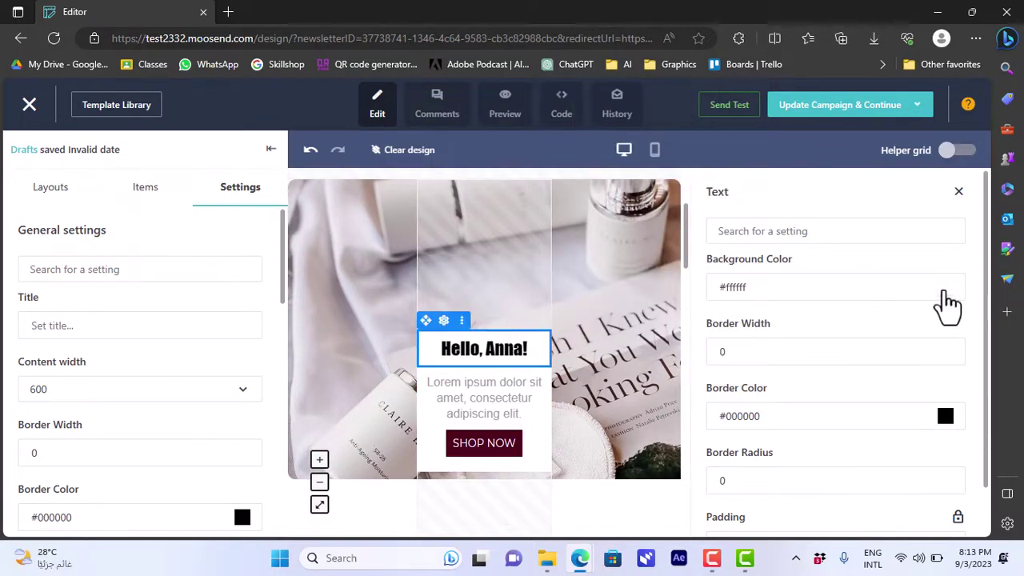
# Step: Give the heading a solid red #ff0000 background colour
pyautogui.click(947, 291)
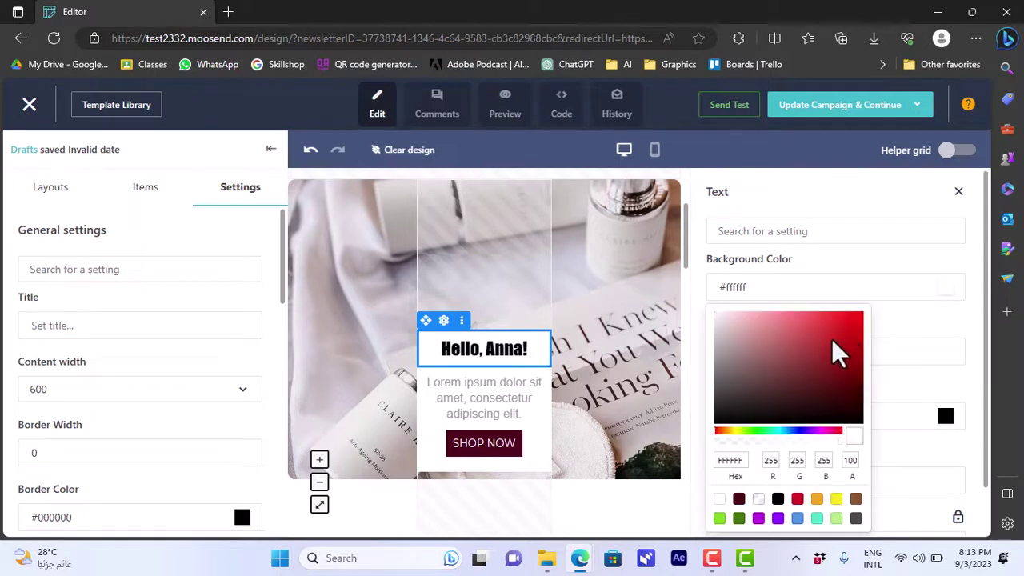
pyautogui.moveTo(848, 340); pyautogui.dragTo(876, 321)
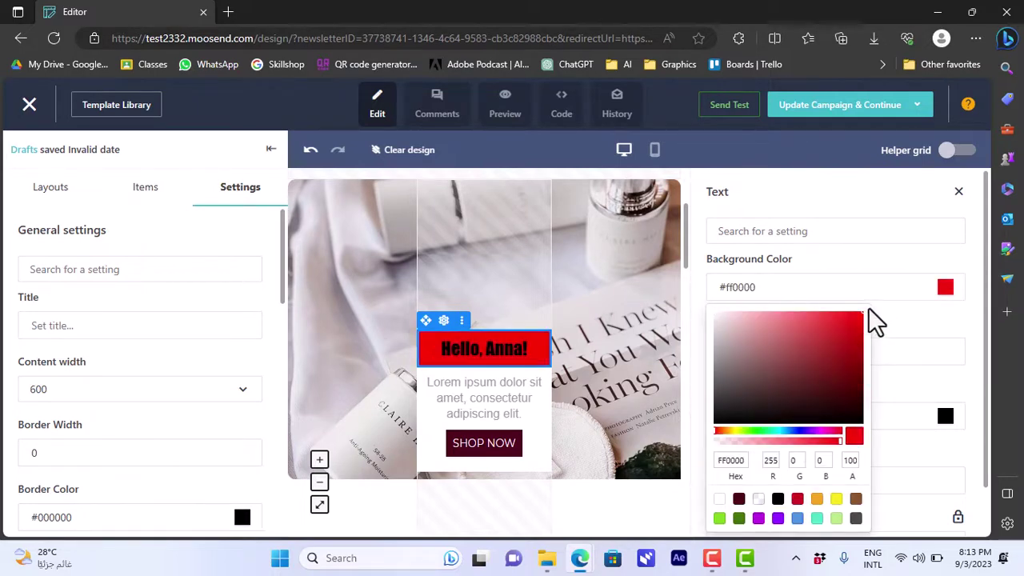
pyautogui.click(912, 336)
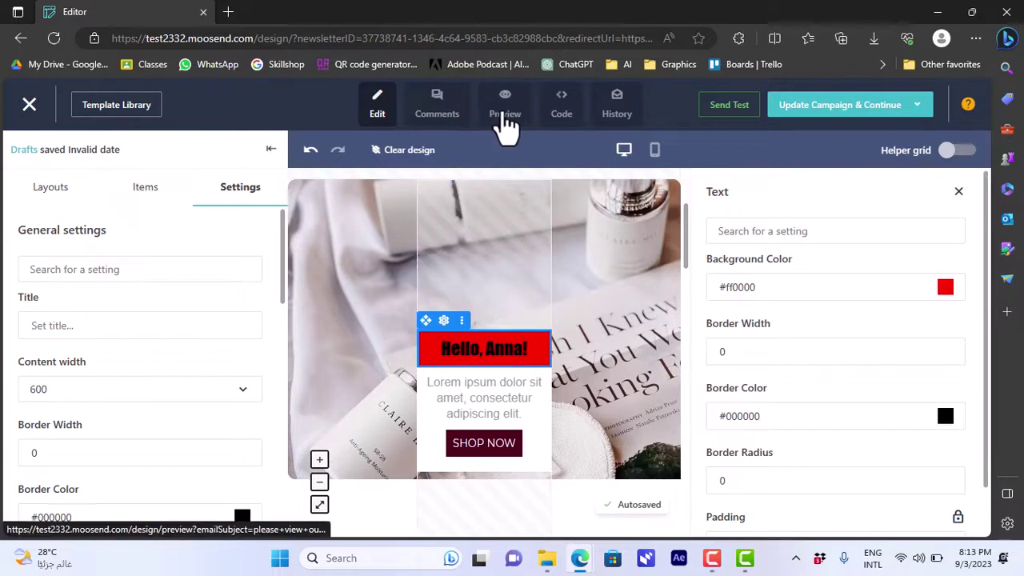
pyautogui.click(564, 120)
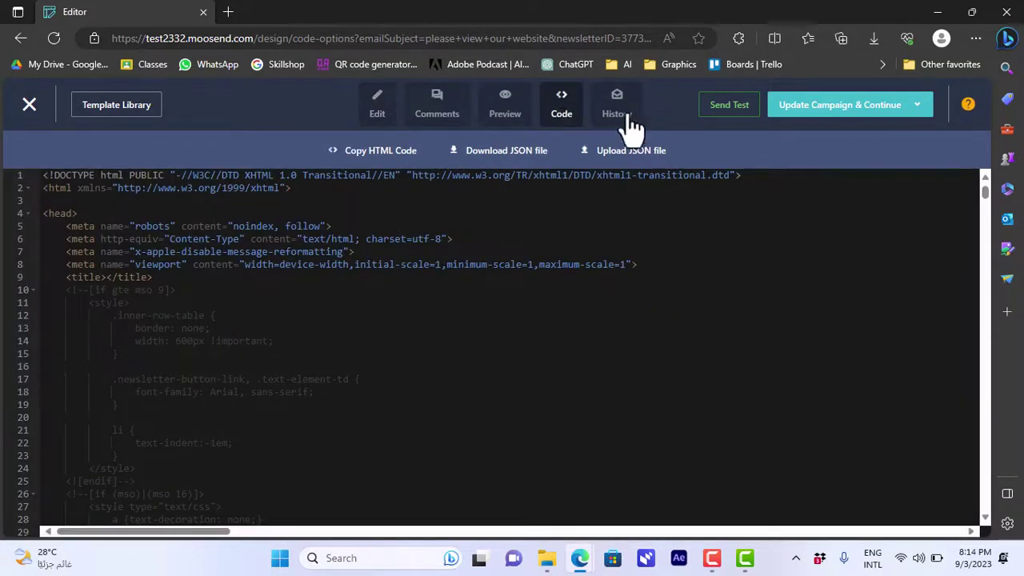
pyautogui.click(391, 116)
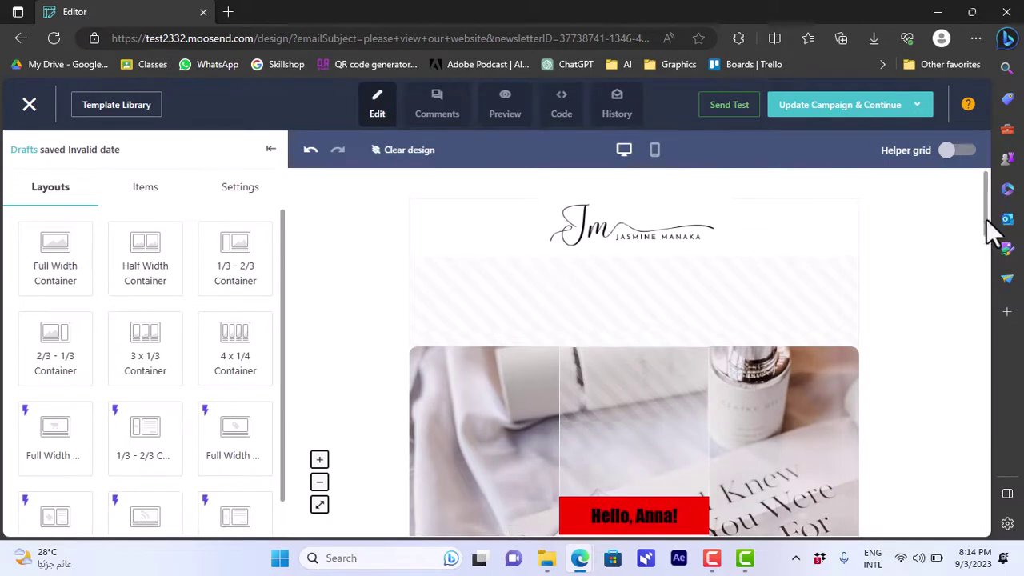
pyautogui.moveTo(985, 218); pyautogui.dragTo(987, 196)
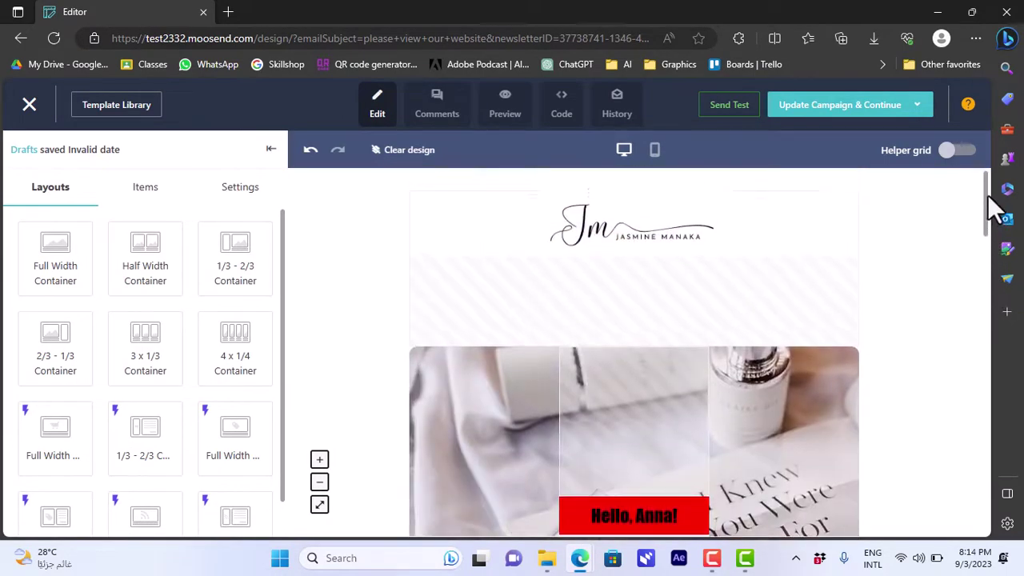
# Step: Save the design via Update Campaign & Continue, keep sending set to now, and advance to Preview
pyautogui.click(909, 119)
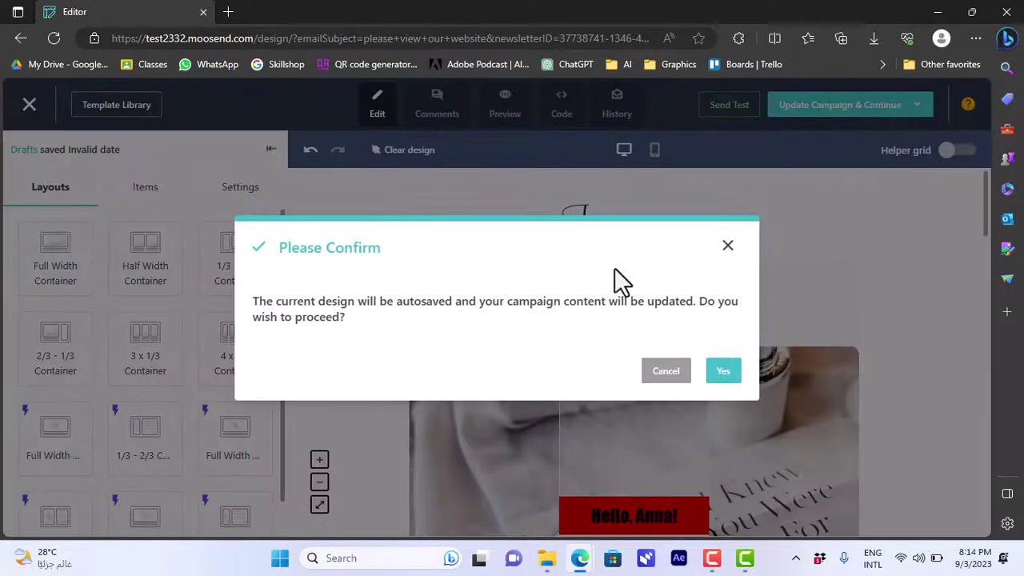
pyautogui.click(724, 373)
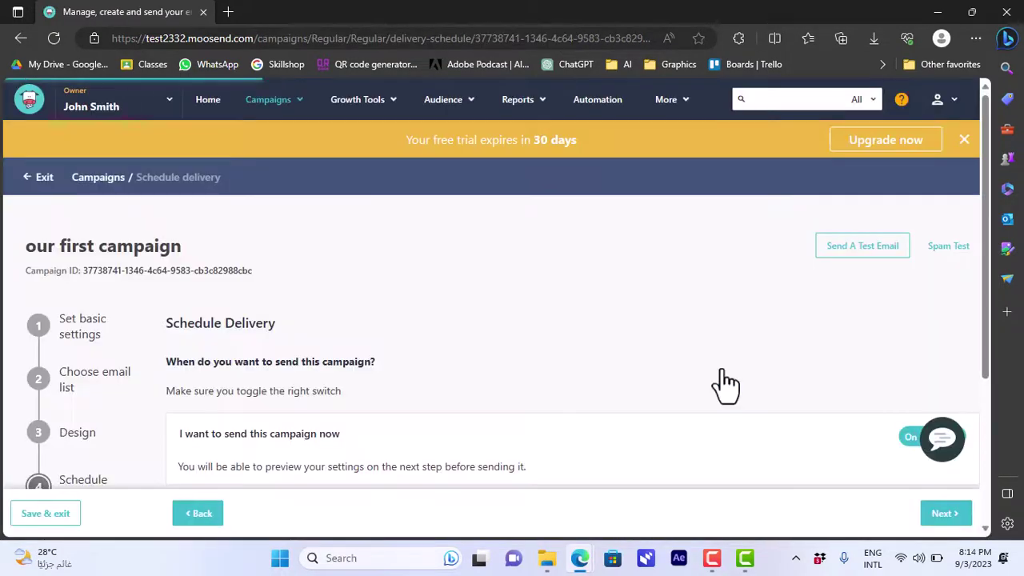
pyautogui.moveTo(990, 254); pyautogui.dragTo(994, 340)
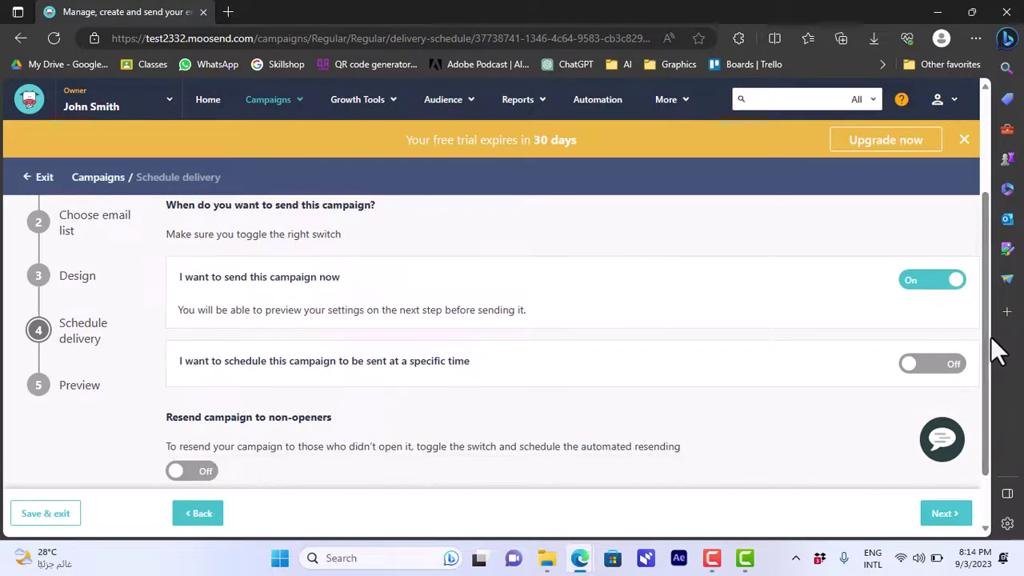
pyautogui.click(925, 376)
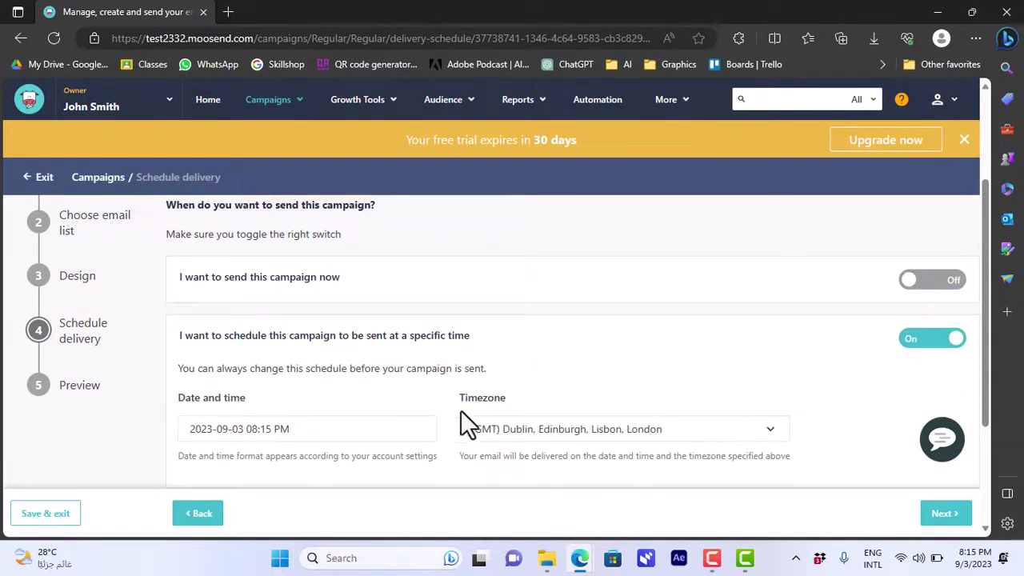
pyautogui.click(926, 280)
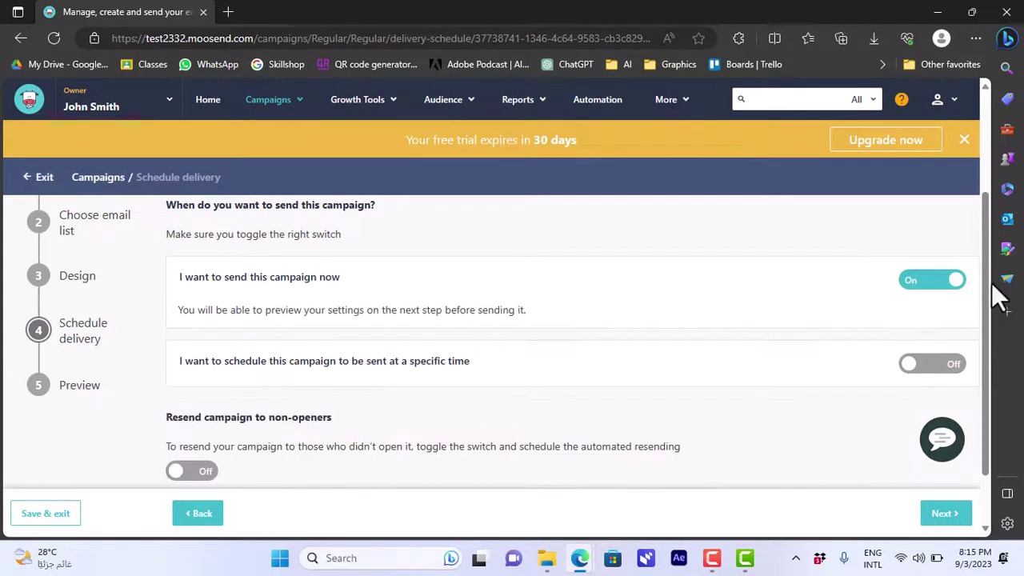
pyautogui.moveTo(988, 297); pyautogui.dragTo(990, 376)
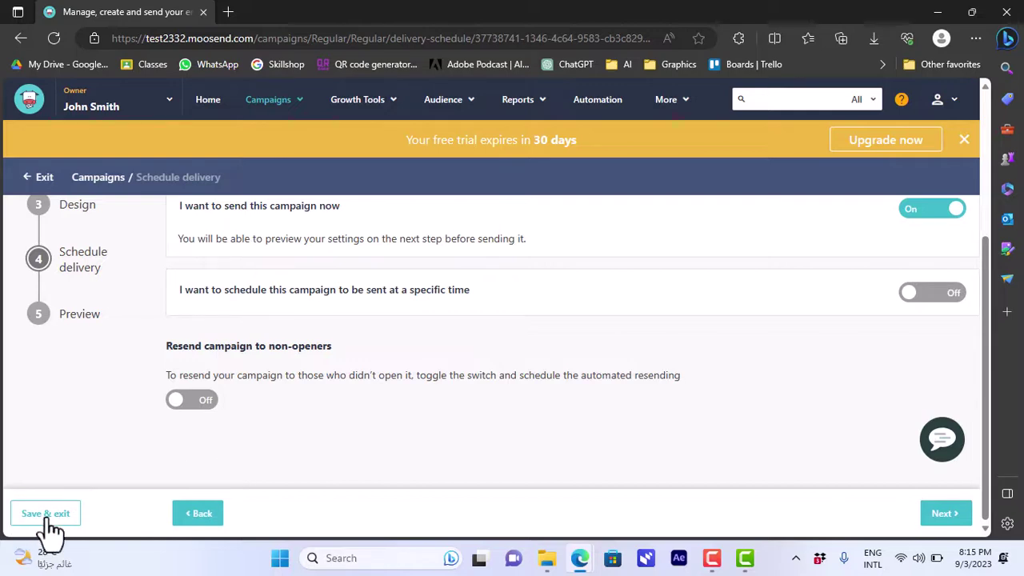
pyautogui.click(944, 513)
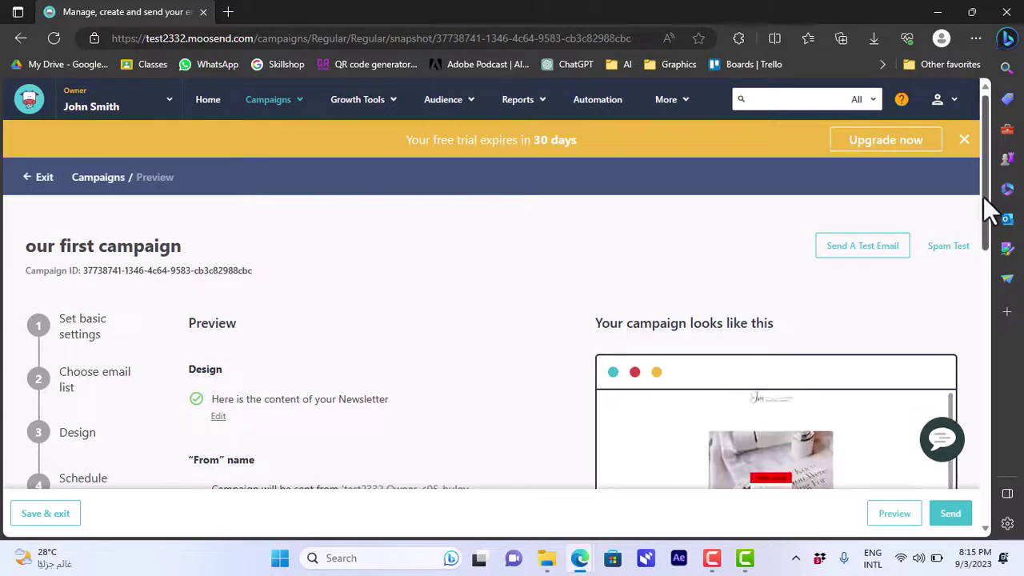
pyautogui.moveTo(987, 200); pyautogui.dragTo(985, 437)
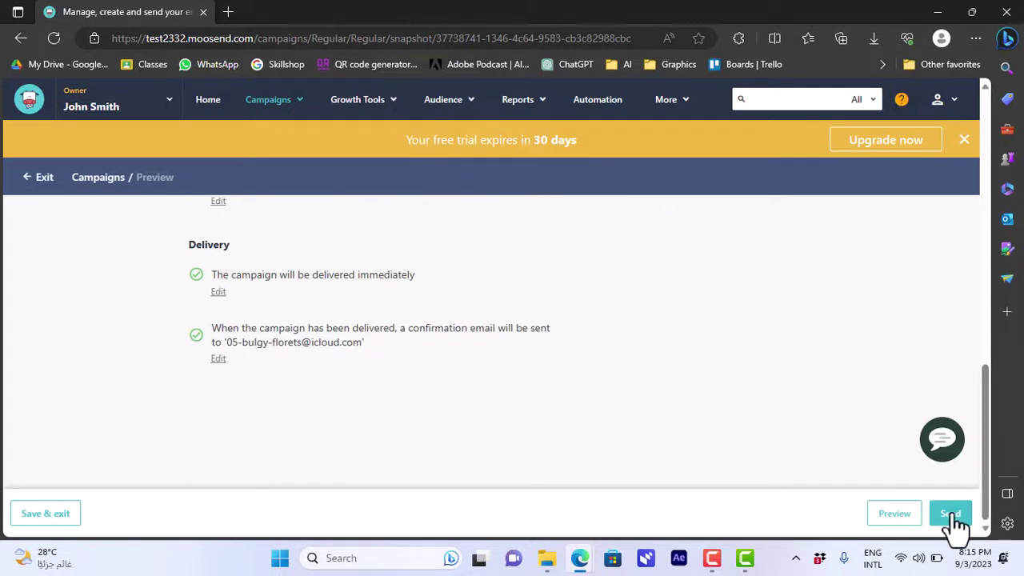